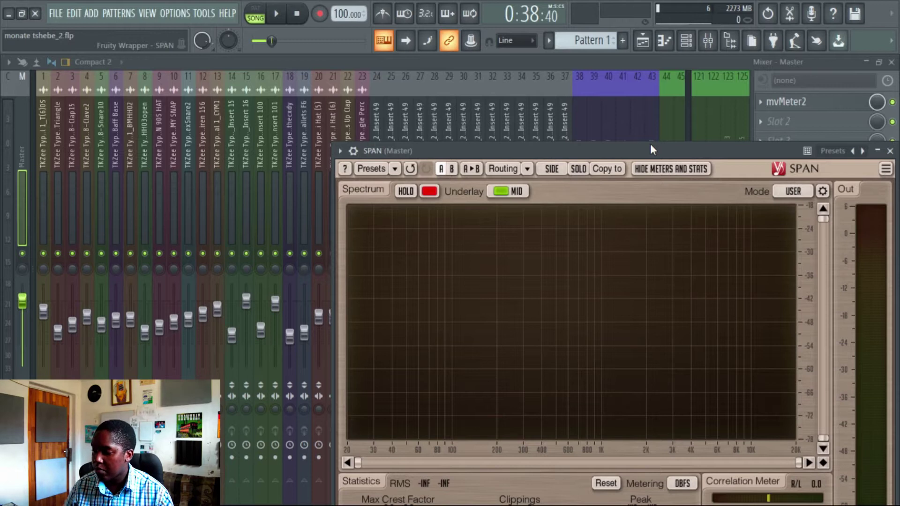
Insert Fruity Parametric EQ 2 into effect slot 2 of the Master track
{"action": "left_click", "coordinate": [754, 121]}
{"action": "mouse_move", "coordinate": [763, 139]}
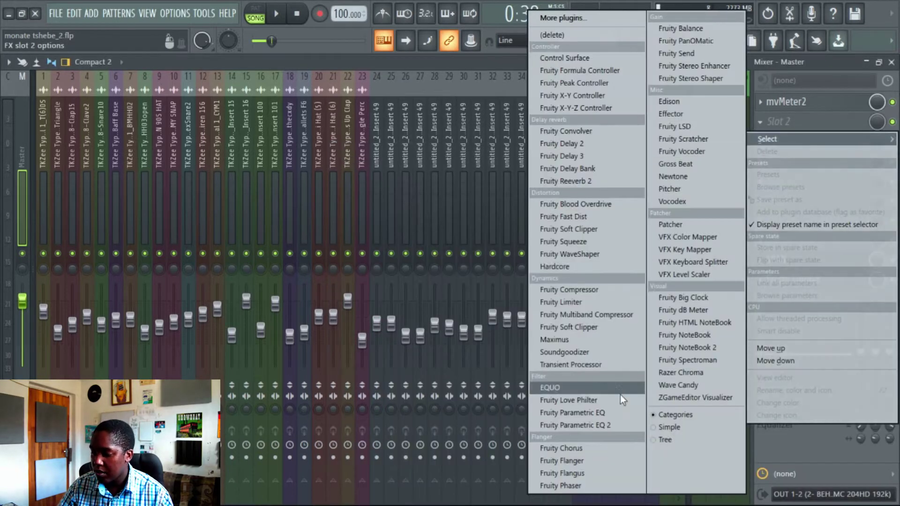
{"action": "left_click", "coordinate": [625, 425]}
Play the song and examine the master's frequency balance, especially lows, mids and highs, in the SPAN analyser
{"action": "left_click", "coordinate": [817, 266]}
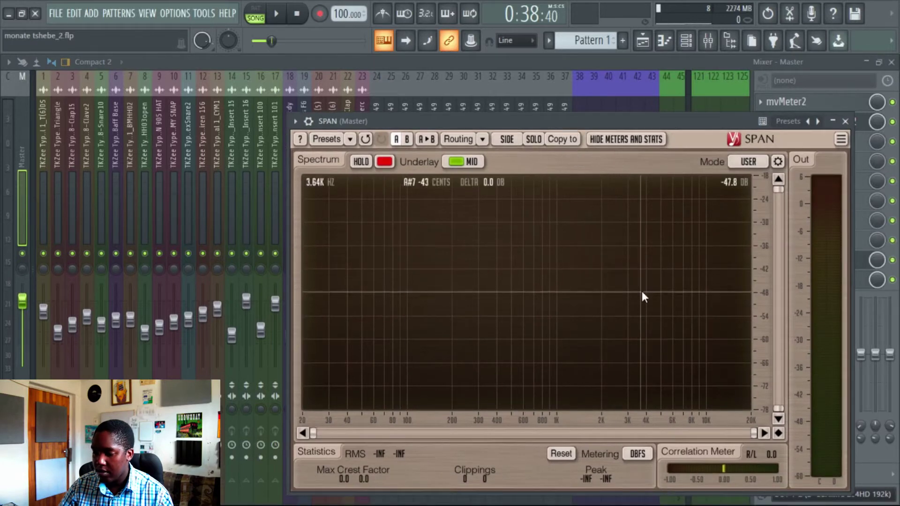
{"action": "key", "text": "space"}
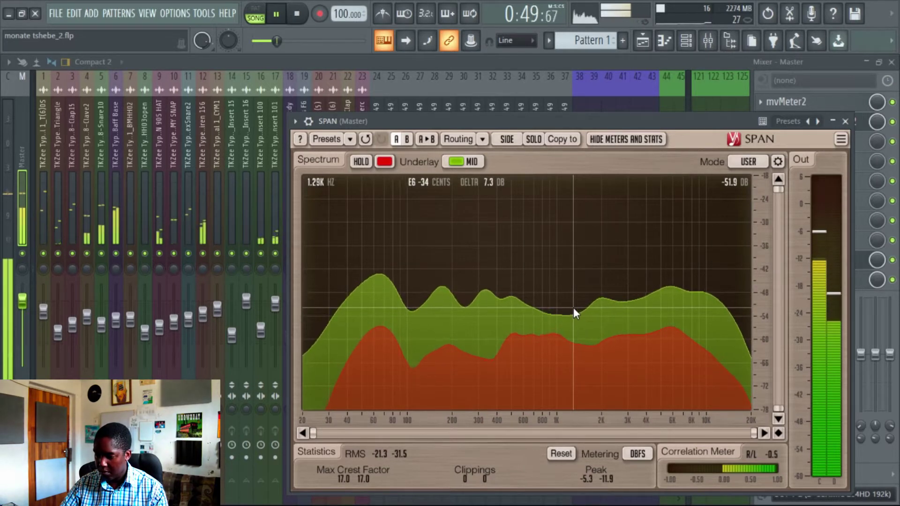
{"action": "key", "text": "space"}
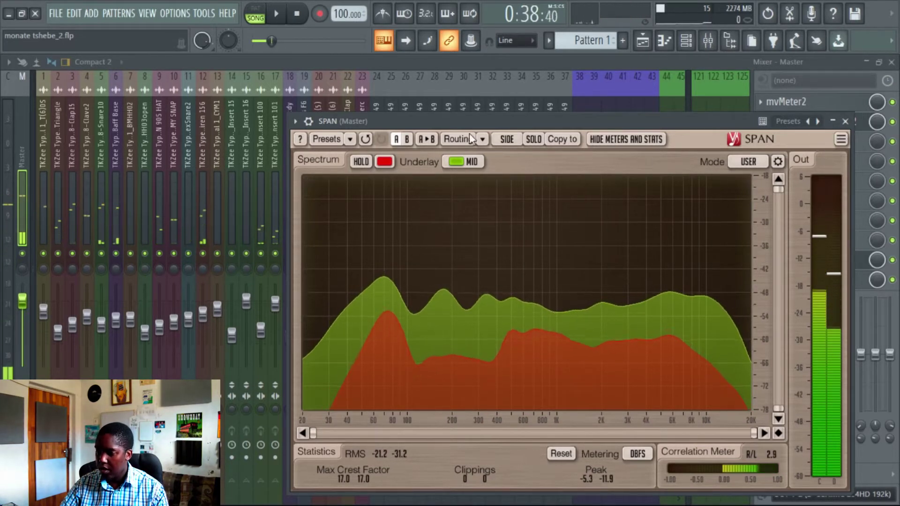
{"action": "key", "text": "space"}
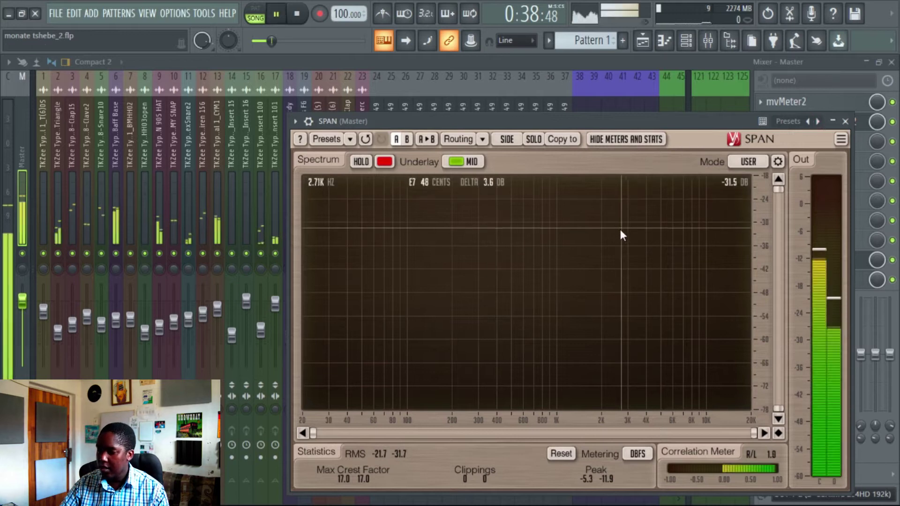
{"action": "left_click", "coordinate": [560, 286]}
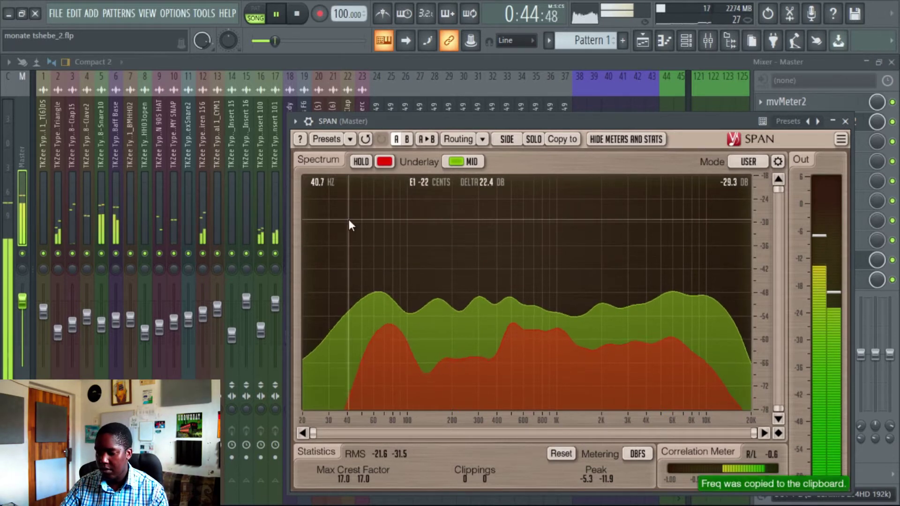
{"action": "key", "text": "space"}
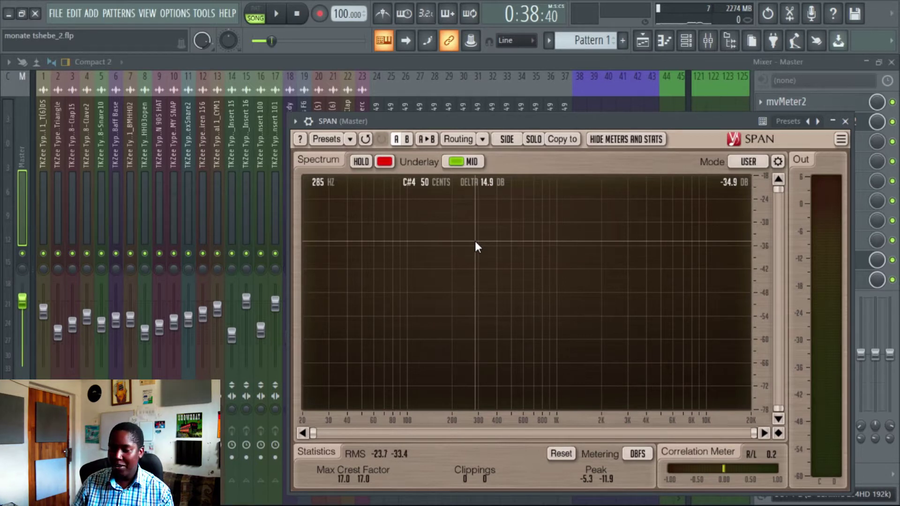
{"action": "left_click_drag", "start_coordinate": [612, 129], "coordinate": [656, 186]}
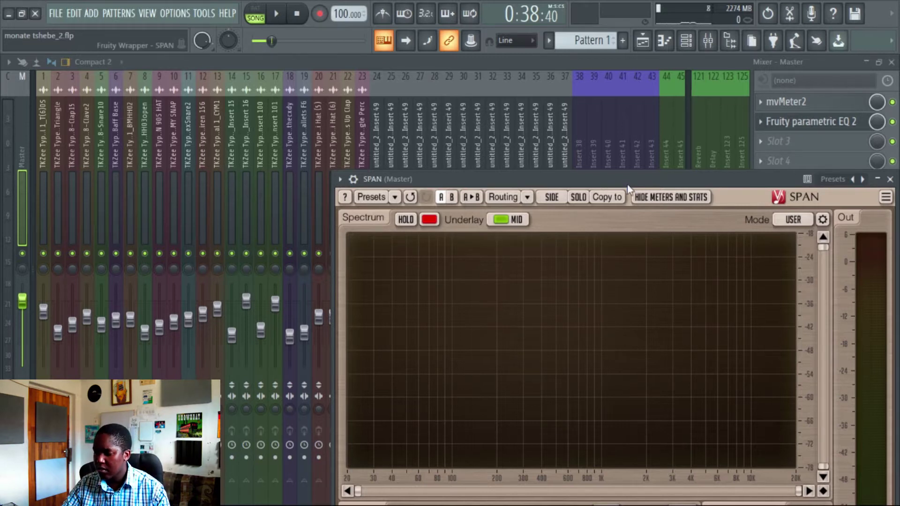
{"action": "key", "text": "space"}
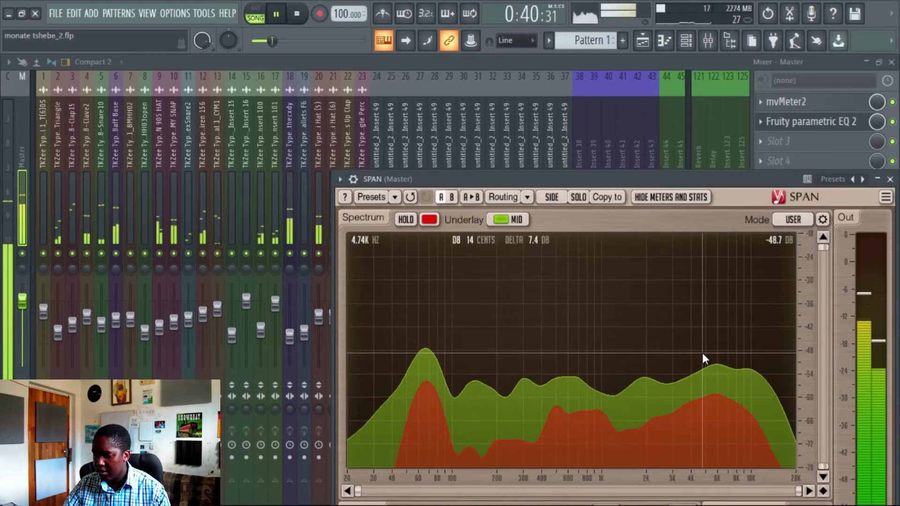
{"action": "left_click_drag", "start_coordinate": [507, 328], "coordinate": [459, 314]}
{"action": "key", "text": "space"}
Boost the lows with band 1 (low shelf) of the master's Fruity Parametric EQ 2 and check the spectrum in SPAN
{"action": "left_click", "coordinate": [801, 124]}
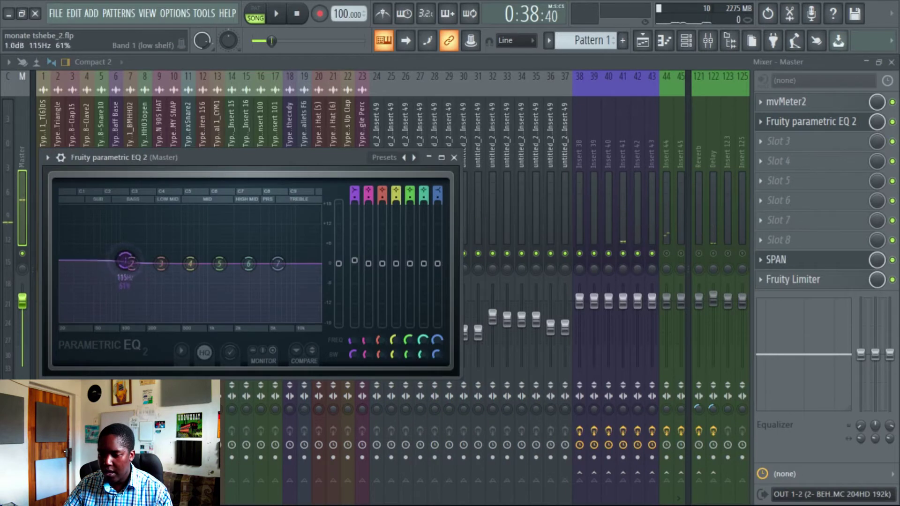
{"action": "mouse_move", "coordinate": [135, 263]}
{"action": "left_mouse_down"}
{"action": "mouse_move", "coordinate": [143, 282]}
{"action": "mouse_move", "coordinate": [128, 256]}
{"action": "mouse_move", "coordinate": [143, 249]}
{"action": "left_mouse_up"}
{"action": "key", "text": "space"}
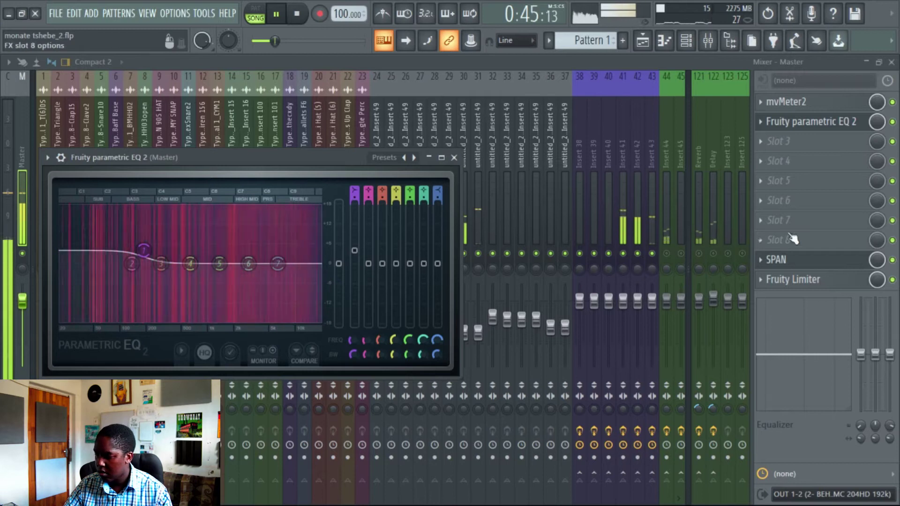
{"action": "left_click", "coordinate": [815, 259]}
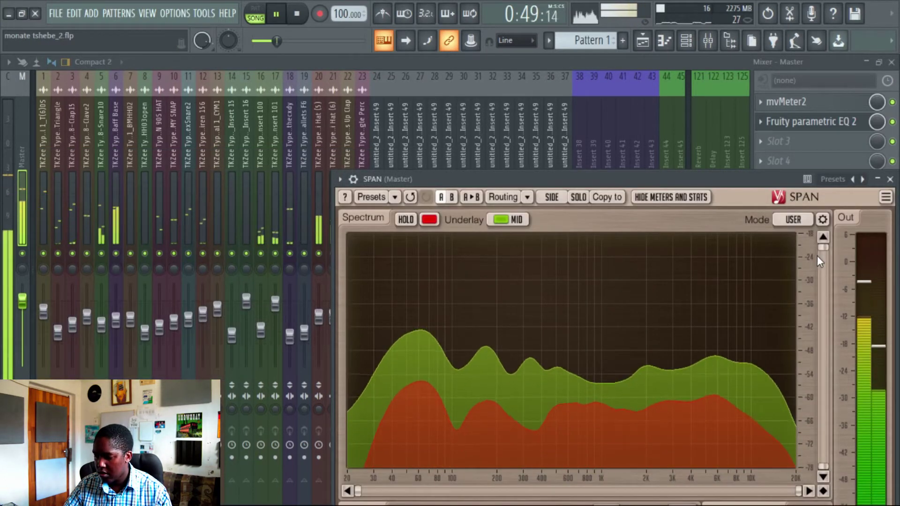
{"action": "left_click", "coordinate": [890, 179]}
In the master EQ, narrow peaking band 3 at 316 Hz to a 9% bandwidth and cut it by 0.9 dB
{"action": "left_click", "coordinate": [827, 135]}
{"action": "key", "text": "space"}
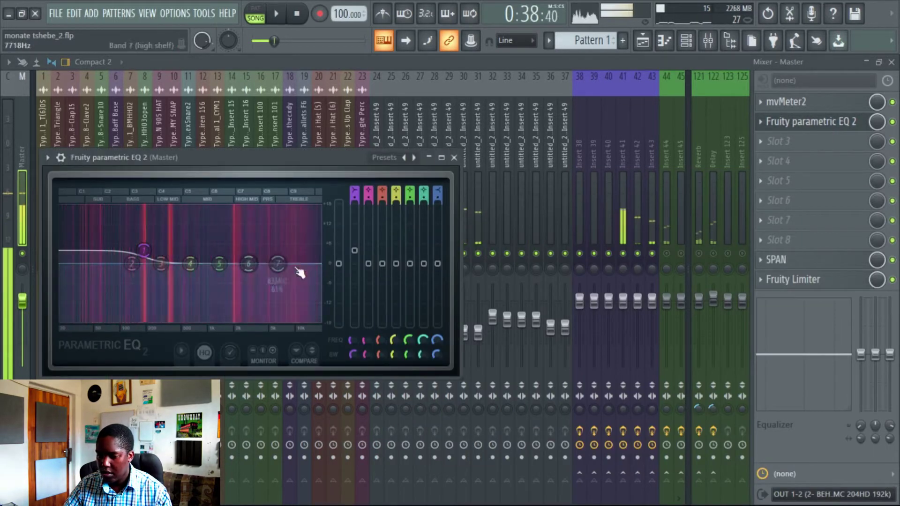
{"action": "left_click_drag", "start_coordinate": [369, 221], "coordinate": [373, 233]}
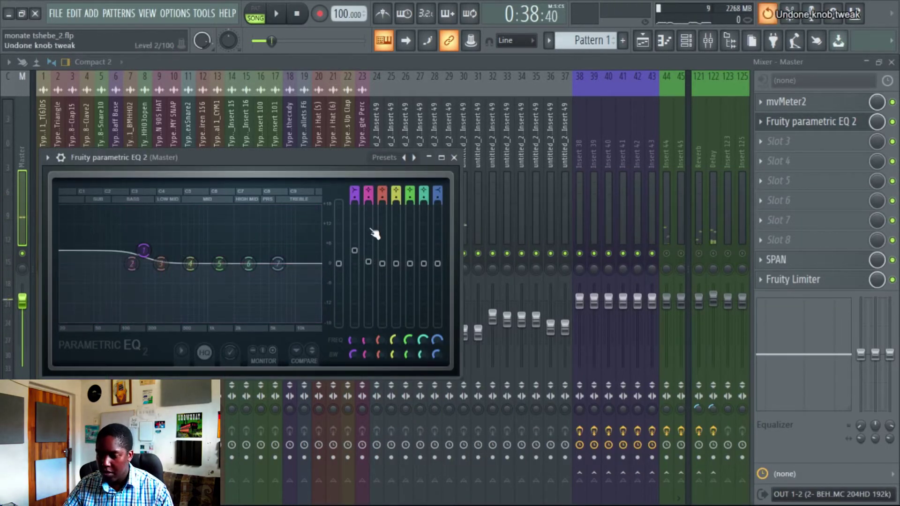
{"action": "left_click_drag", "start_coordinate": [382, 264], "coordinate": [382, 207]}
{"action": "key", "text": "space"}
{"action": "mouse_move", "coordinate": [383, 355]}
{"action": "left_mouse_down"}
{"action": "mouse_move", "coordinate": [383, 368]}
{"action": "mouse_move", "coordinate": [385, 338]}
{"action": "left_mouse_up"}
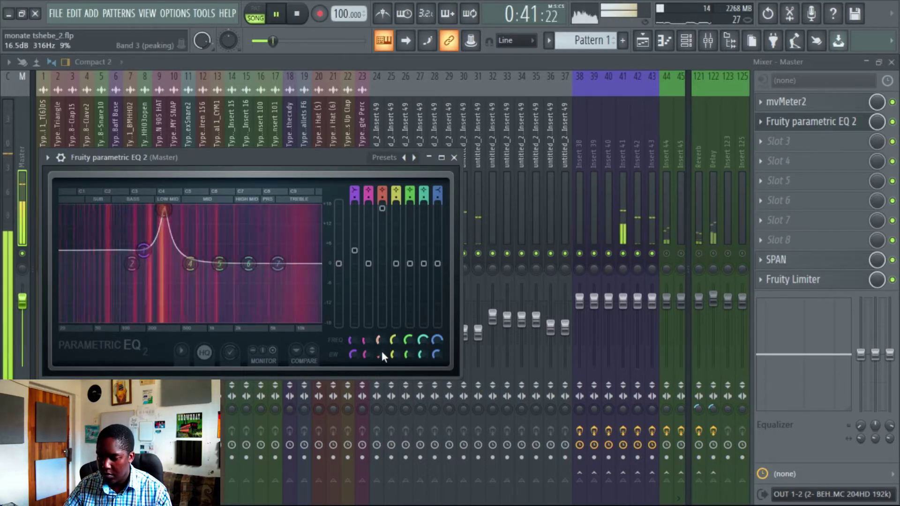
{"action": "left_click_drag", "start_coordinate": [382, 208], "coordinate": [381, 214]}
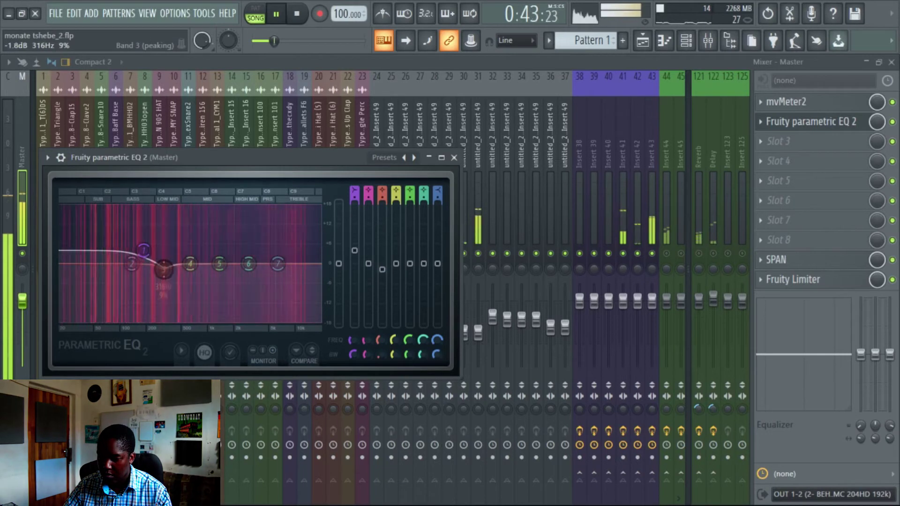
{"action": "mouse_move", "coordinate": [382, 270]}
{"action": "left_mouse_down"}
{"action": "mouse_move", "coordinate": [382, 251]}
{"action": "mouse_move", "coordinate": [382, 266]}
{"action": "left_mouse_up"}
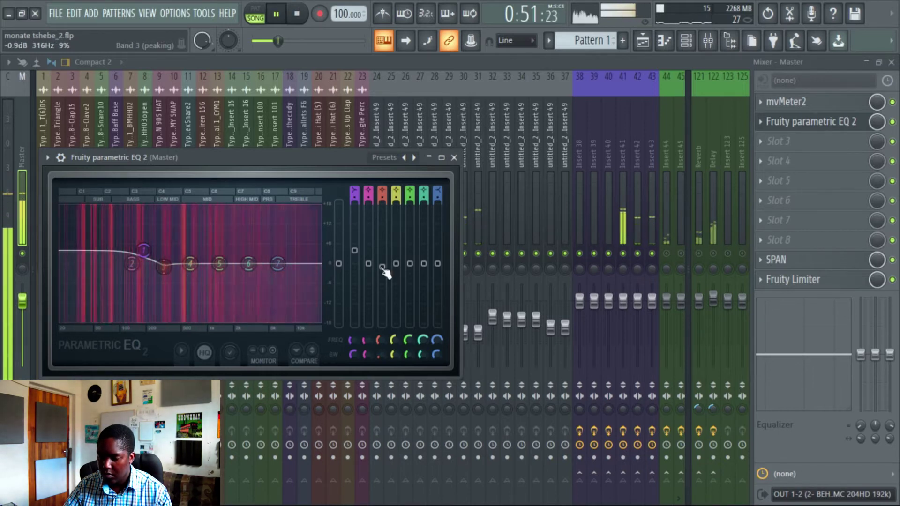
{"action": "key", "text": "space"}
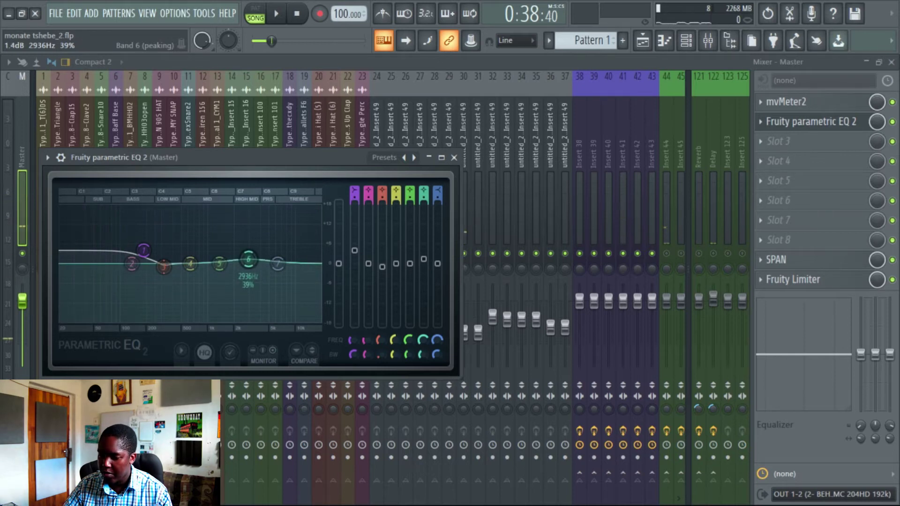
In the master EQ, slightly raise band 5, set band 6 to 1.4 dB and band 7 to 0.7 dB, and check the spectrum in SPAN
{"action": "left_click_drag", "start_coordinate": [410, 263], "coordinate": [410, 262]}
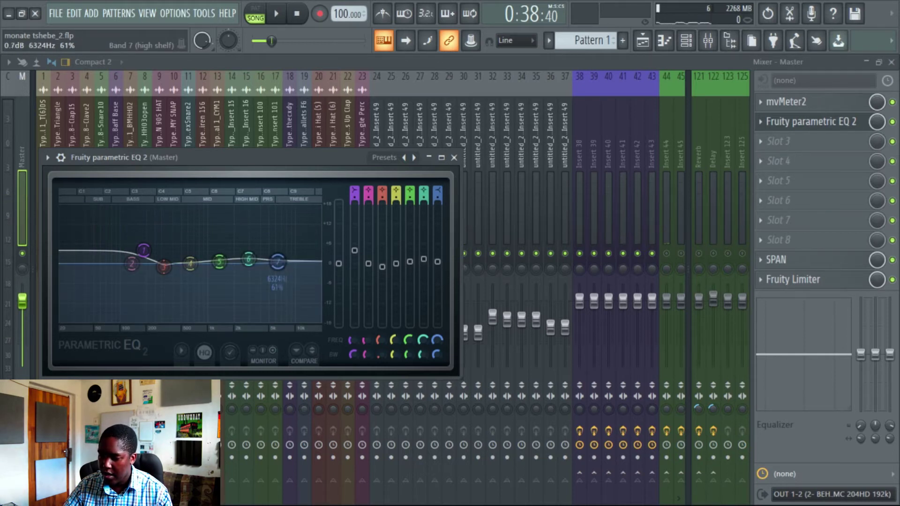
{"action": "key", "text": "space"}
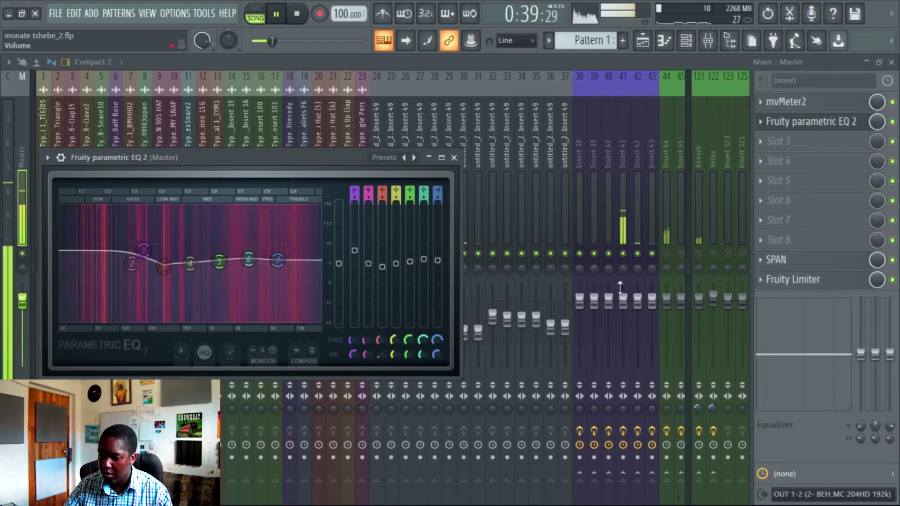
{"action": "left_click", "coordinate": [804, 260]}
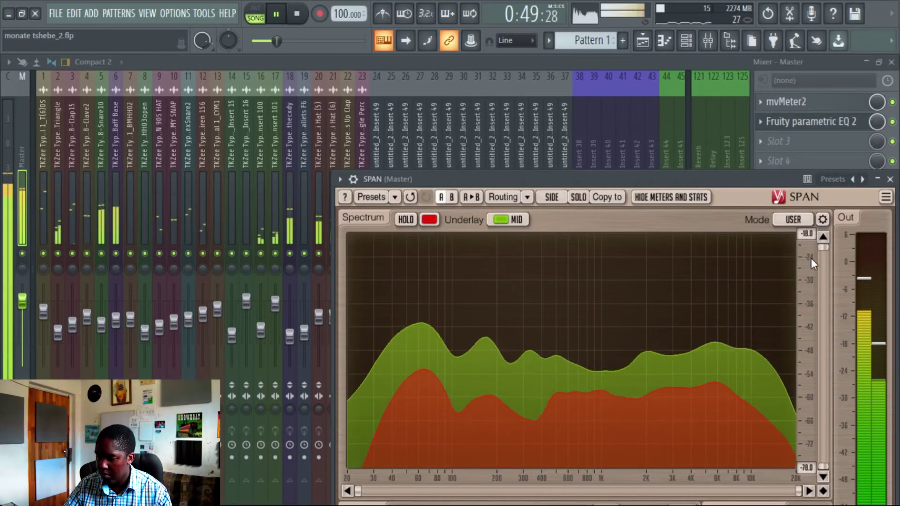
{"action": "left_click", "coordinate": [889, 178]}
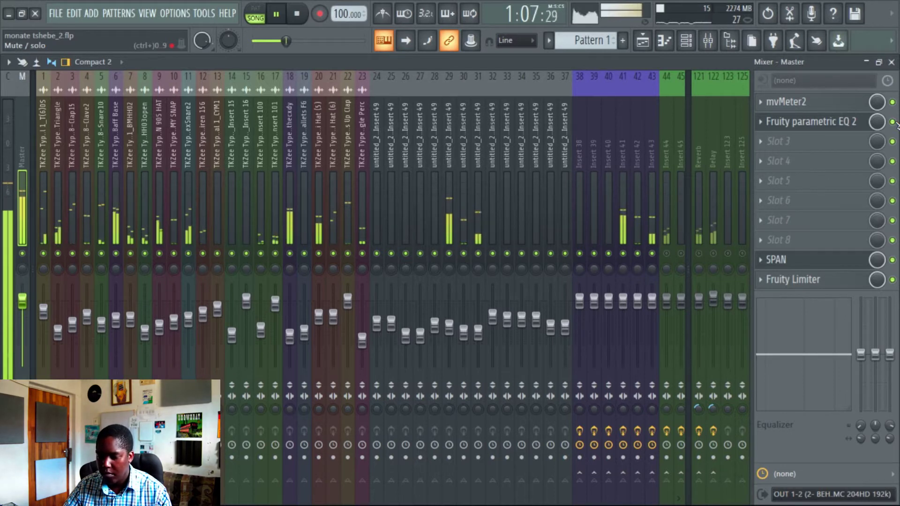
{"action": "key", "text": "space"}
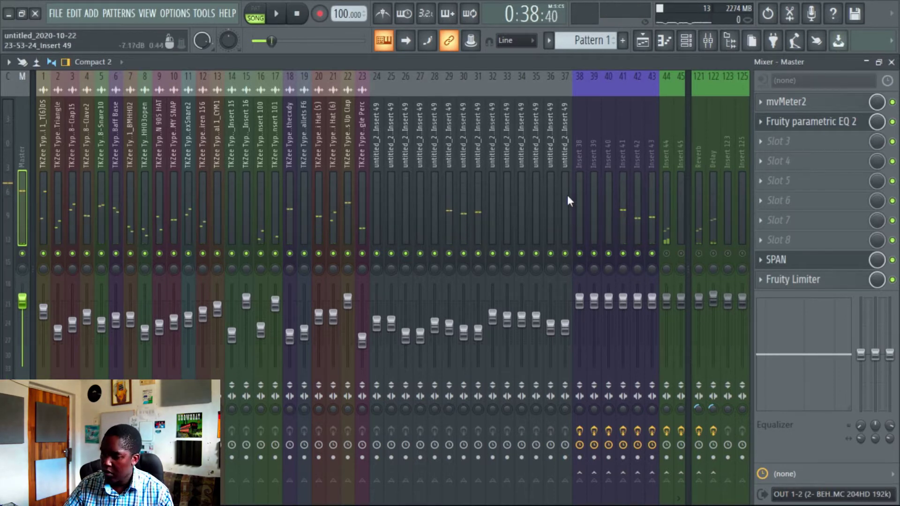
Lower the volume of mixer tracks Insert 38 to Insert 43 together to 97% (-0.7 dB) and play the song
{"action": "left_click_drag", "start_coordinate": [580, 195], "coordinate": [645, 205]}
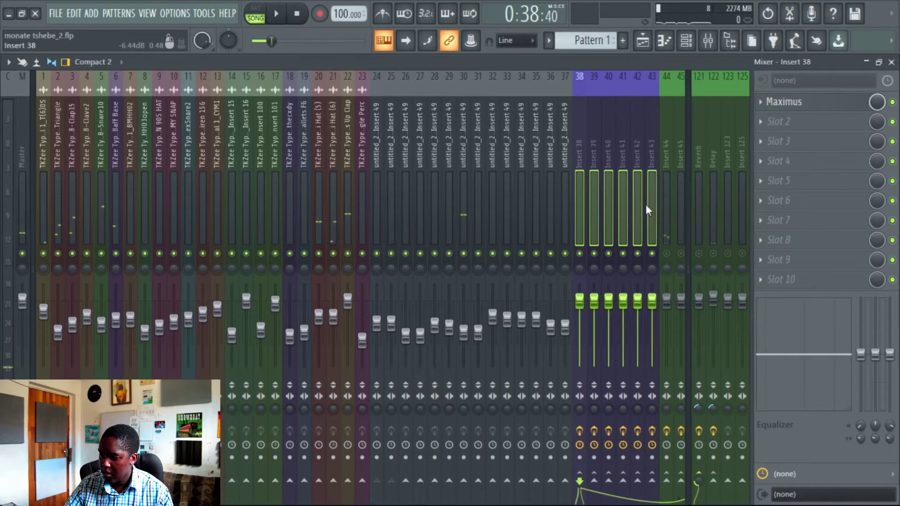
{"action": "left_click", "coordinate": [623, 301]}
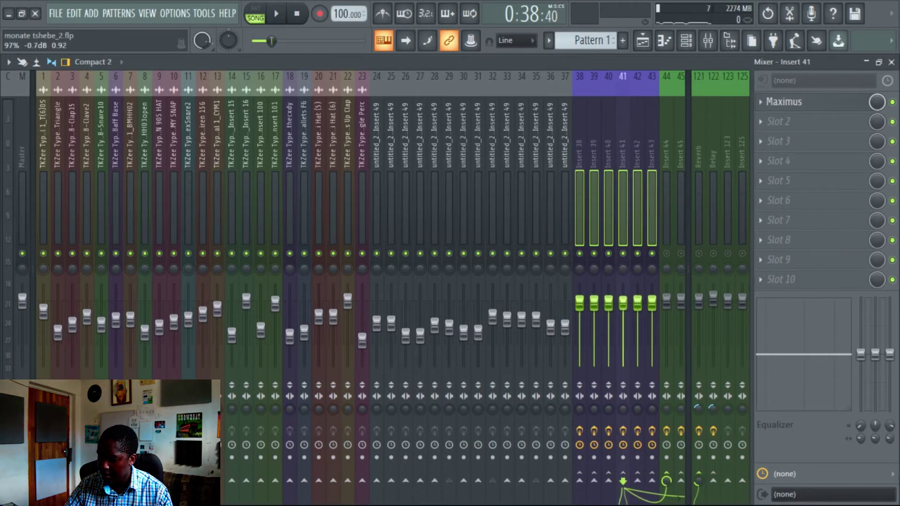
{"action": "key", "text": "space"}
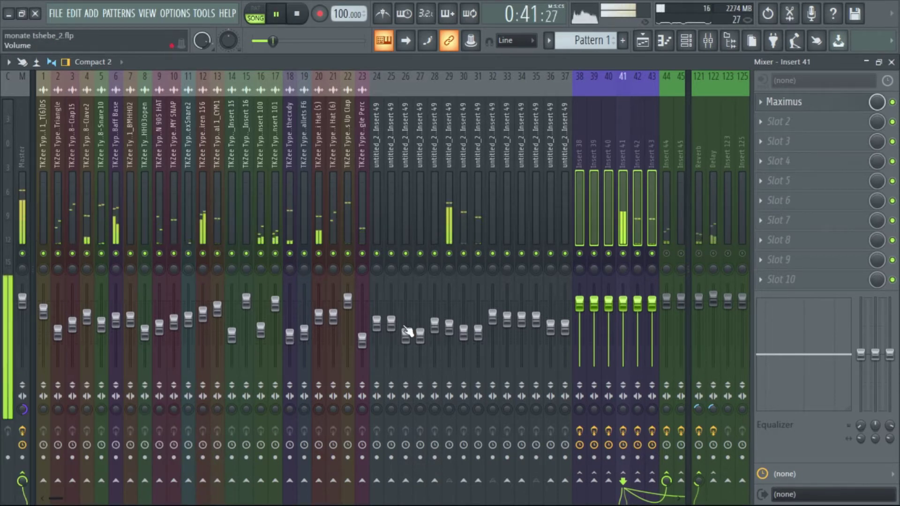
Examine the Master track's spectrum in SPAN during playback
{"action": "left_click", "coordinate": [21, 184]}
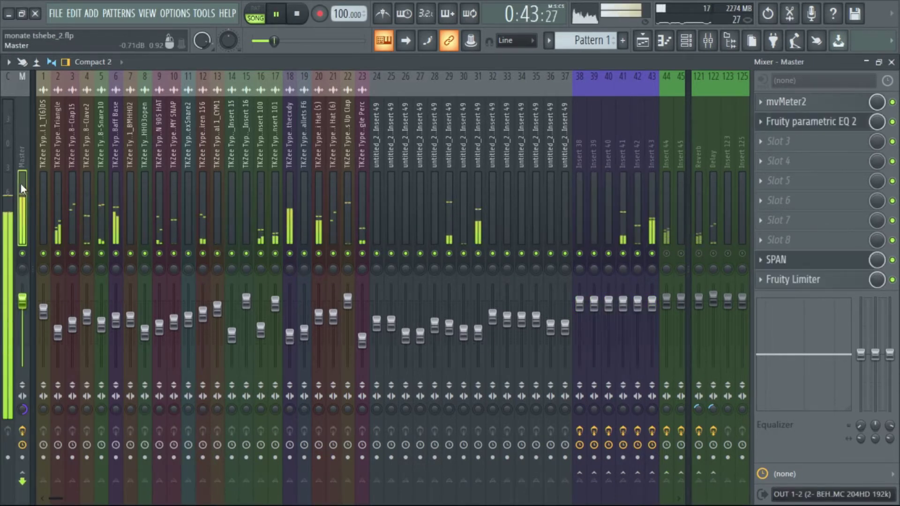
{"action": "left_click", "coordinate": [806, 260]}
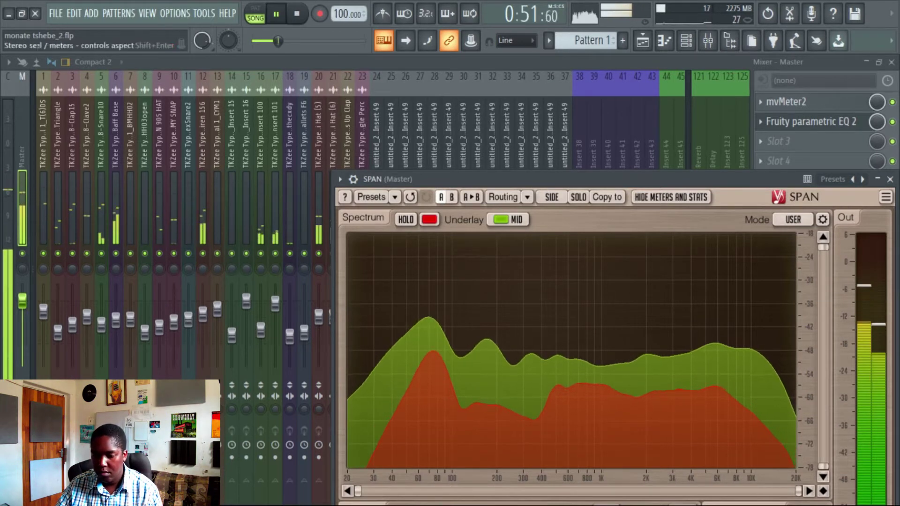
{"action": "right_click", "coordinate": [25, 304]}
{"action": "left_click", "coordinate": [67, 313]}
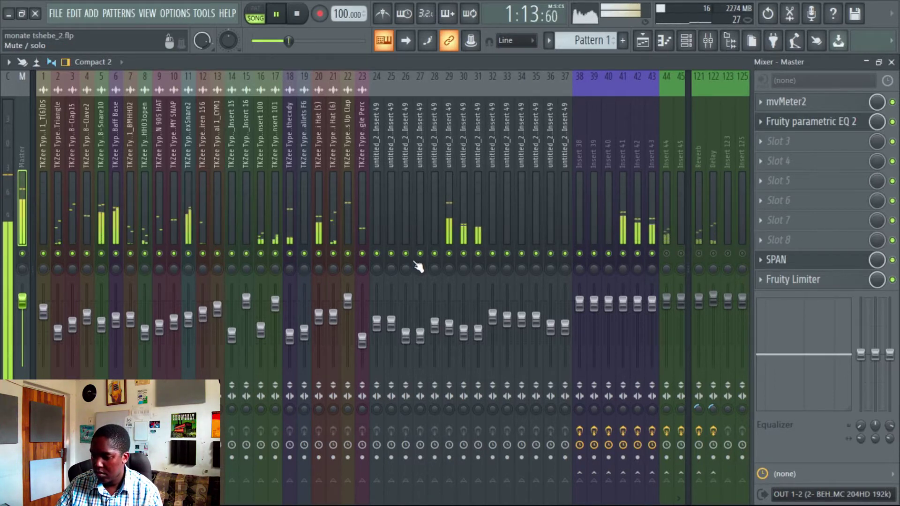
Add Fruity Parametric EQ 2 to slot 2 of Insert 41 and slightly boost peaking band 6 at about 3099 Hz
{"action": "left_click", "coordinate": [614, 210]}
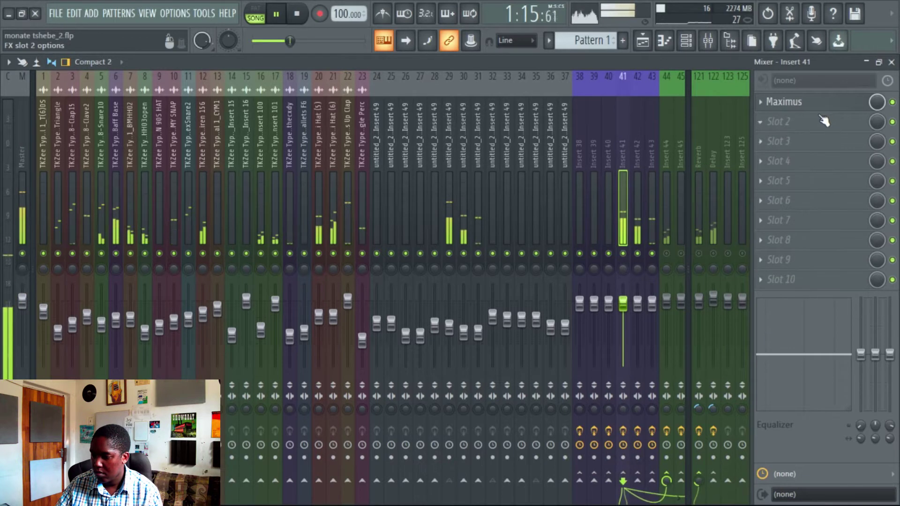
{"action": "left_click", "coordinate": [778, 121]}
{"action": "left_click", "coordinate": [627, 426]}
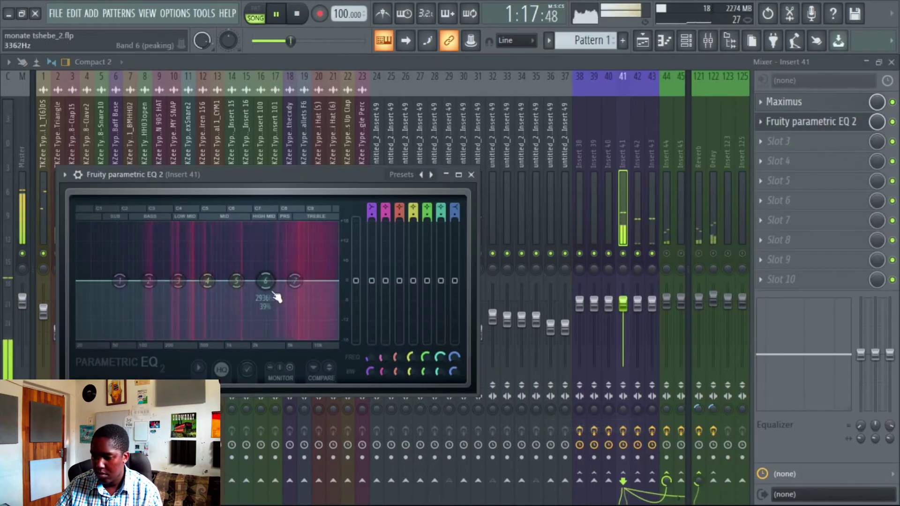
{"action": "left_click_drag", "start_coordinate": [265, 280], "coordinate": [267, 276]}
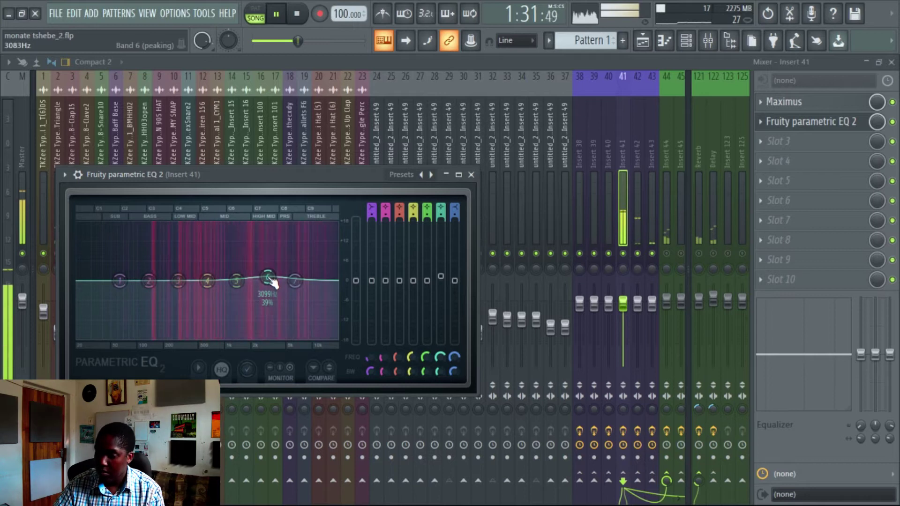
{"action": "left_click", "coordinate": [471, 175]}
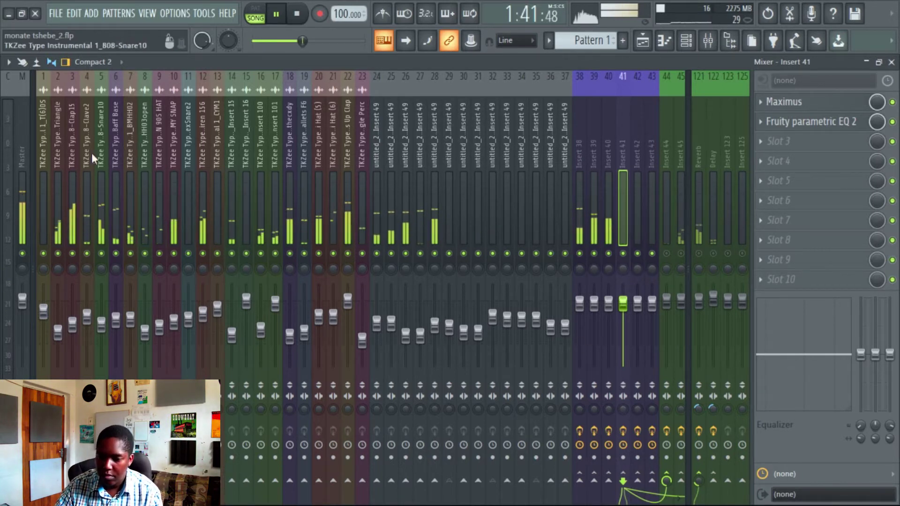
Stop playback and add Patcher to slot 3 of the Master track with the Midside eq preset
{"action": "key", "text": "space"}
{"action": "left_click", "coordinate": [15, 164]}
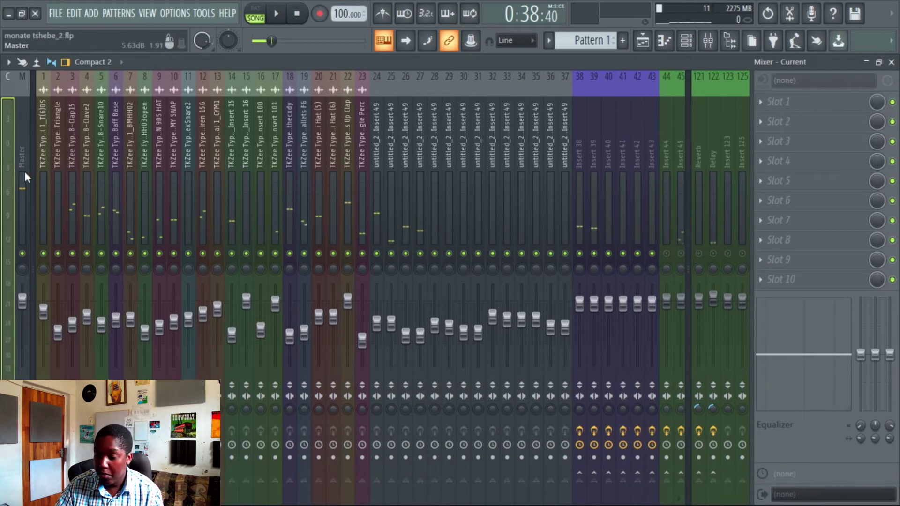
{"action": "left_click", "coordinate": [24, 173]}
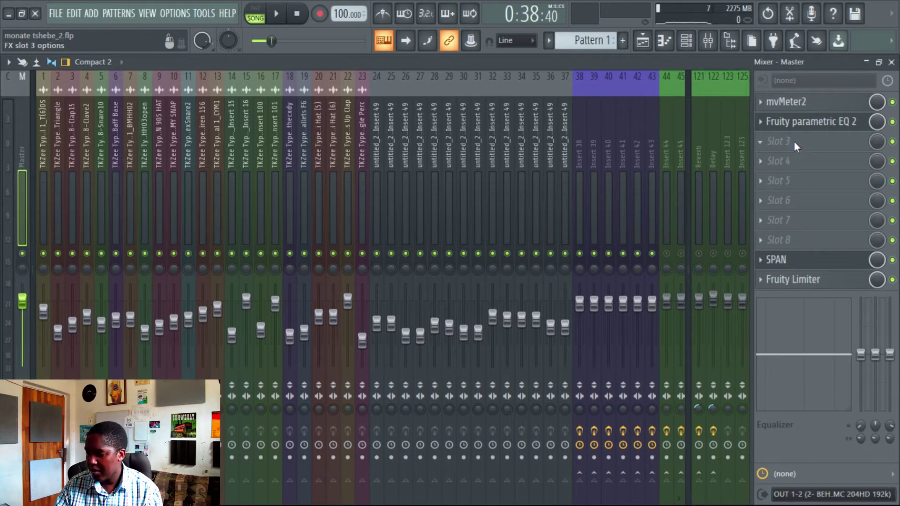
{"action": "left_click", "coordinate": [793, 141]}
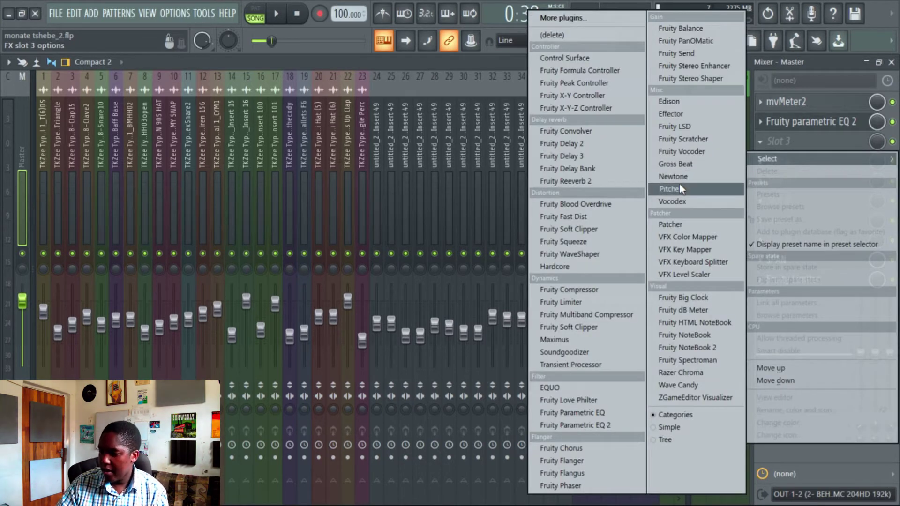
{"action": "left_click", "coordinate": [681, 222]}
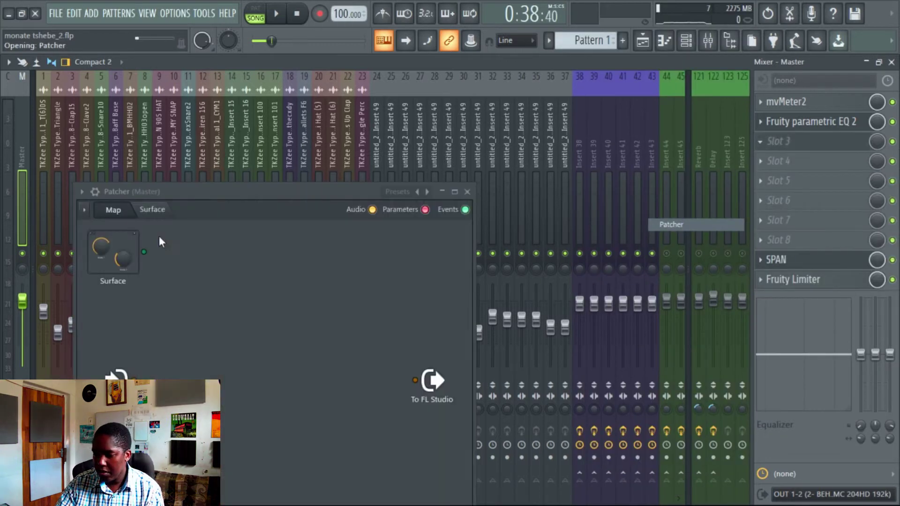
{"action": "left_click", "coordinate": [81, 191]}
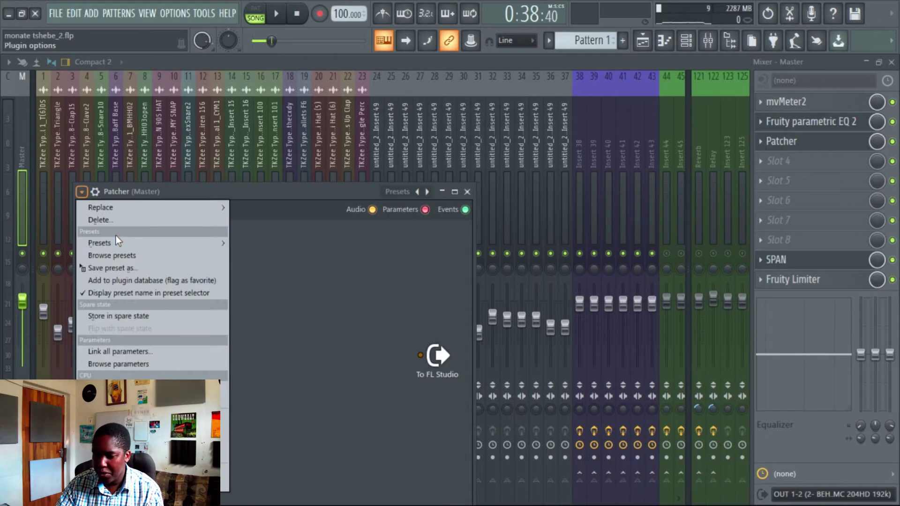
{"action": "mouse_move", "coordinate": [121, 244]}
{"action": "left_click", "coordinate": [281, 31]}
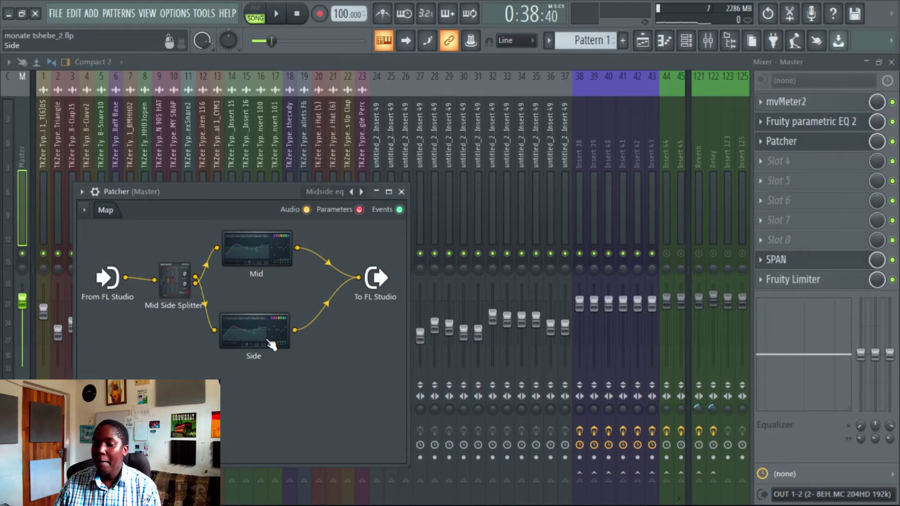
View Patcher's Side equalizer, and play the song with the Mid output turned down to hear only the side signal
{"action": "left_click", "coordinate": [271, 345]}
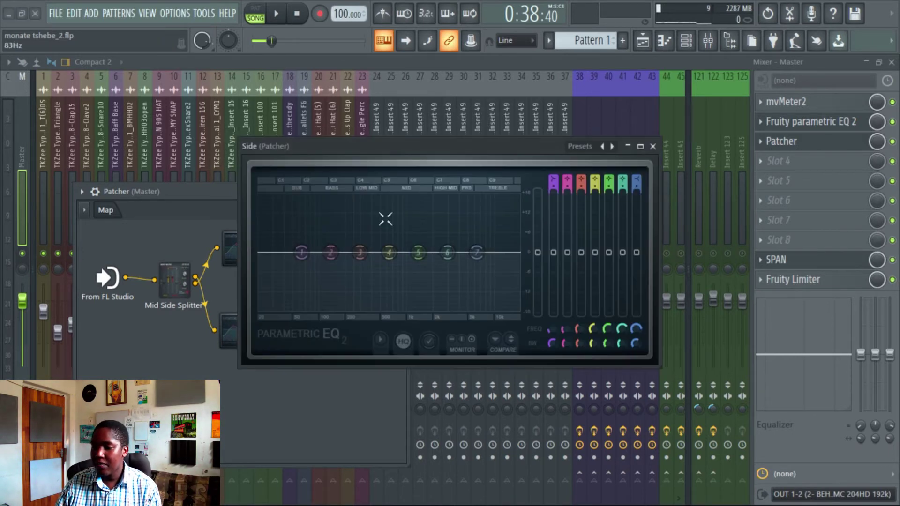
{"action": "left_click", "coordinate": [653, 146]}
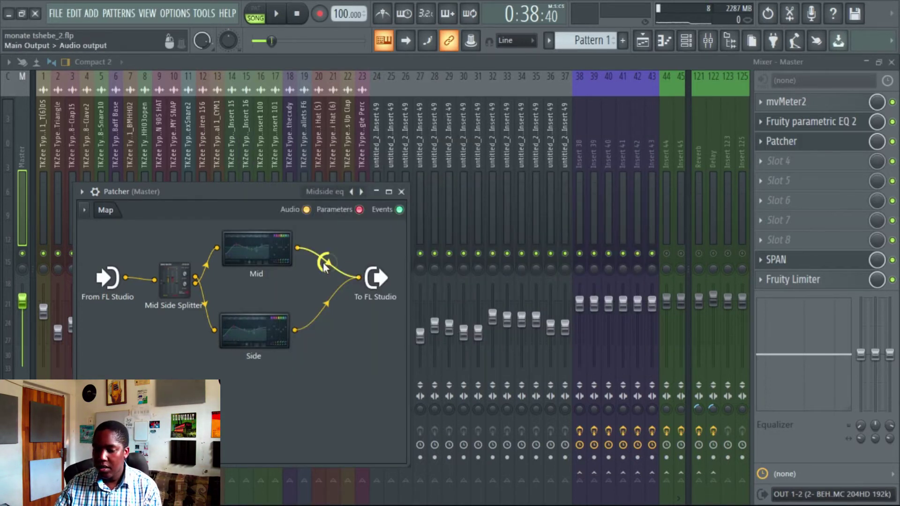
{"action": "right_click", "coordinate": [33, 75]}
{"action": "key", "text": "Escape"}
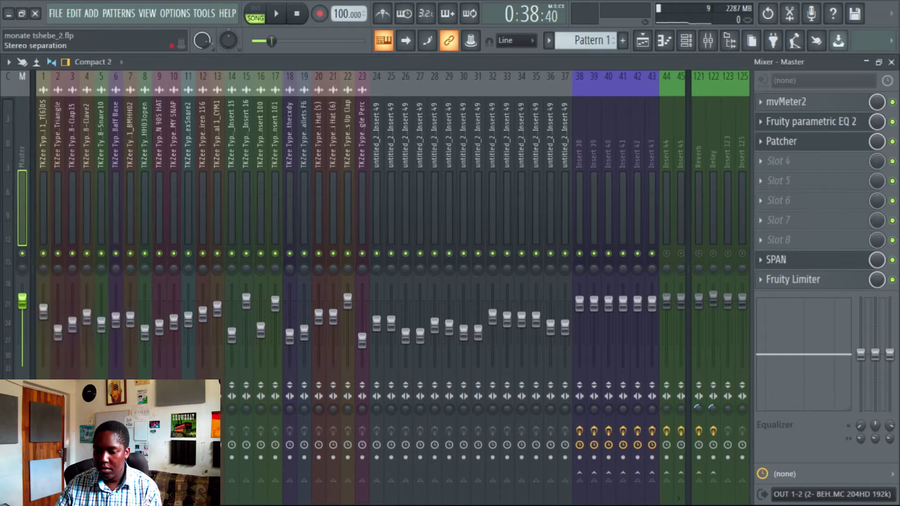
{"action": "right_click", "coordinate": [43, 311]}
{"action": "key", "text": "Escape"}
{"action": "left_click", "coordinate": [793, 142]}
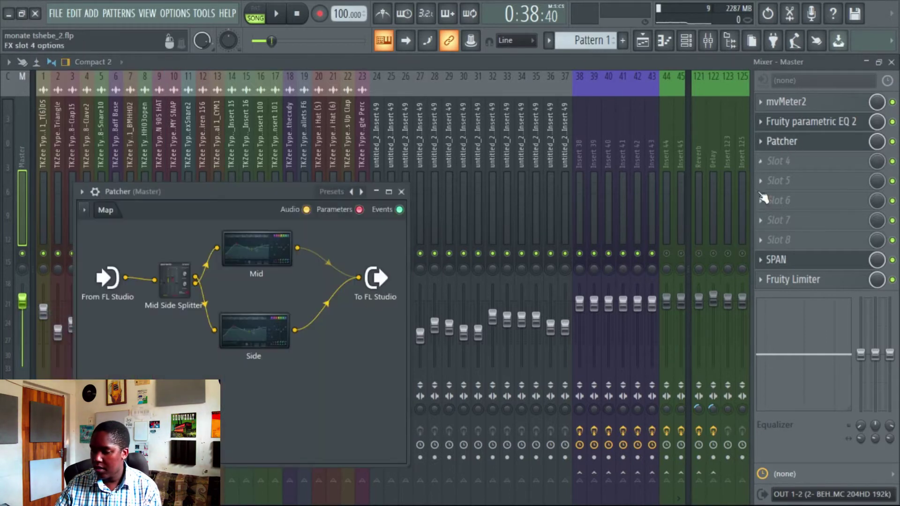
{"action": "key", "text": "space"}
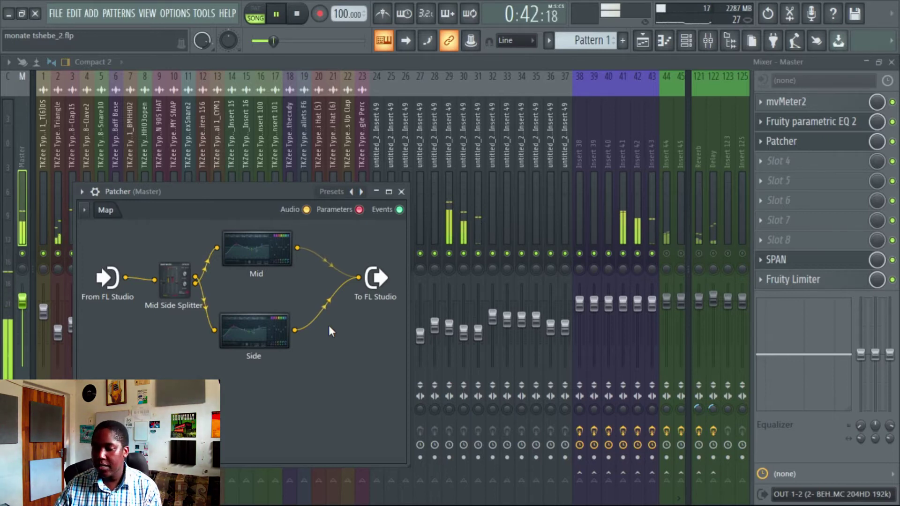
{"action": "mouse_move", "coordinate": [323, 311]}
{"action": "key", "text": "space"}
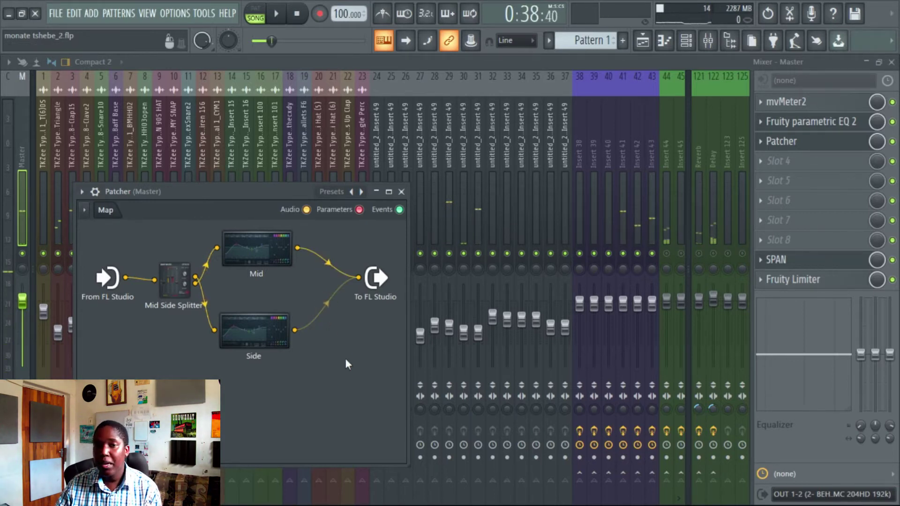
Play the song with Patcher's Side output turned down to hear only the mid signal
{"action": "key", "text": "space"}
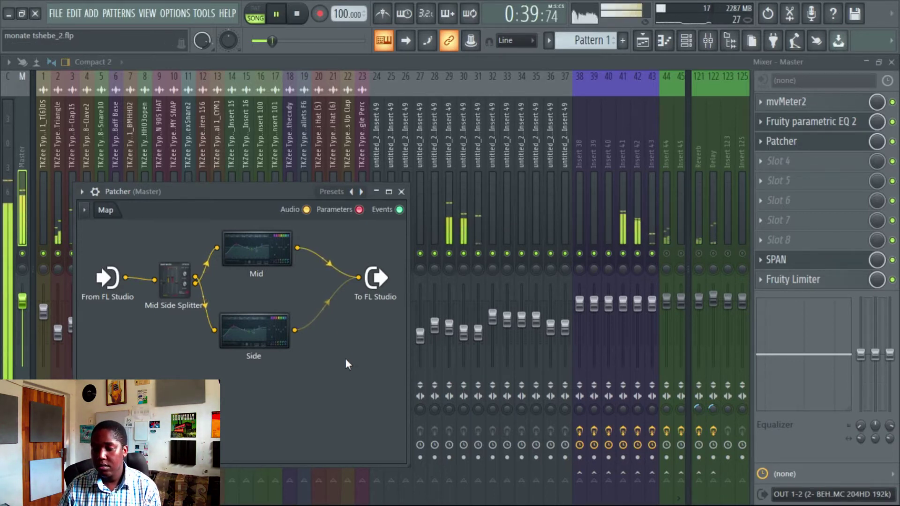
{"action": "mouse_move", "coordinate": [329, 281]}
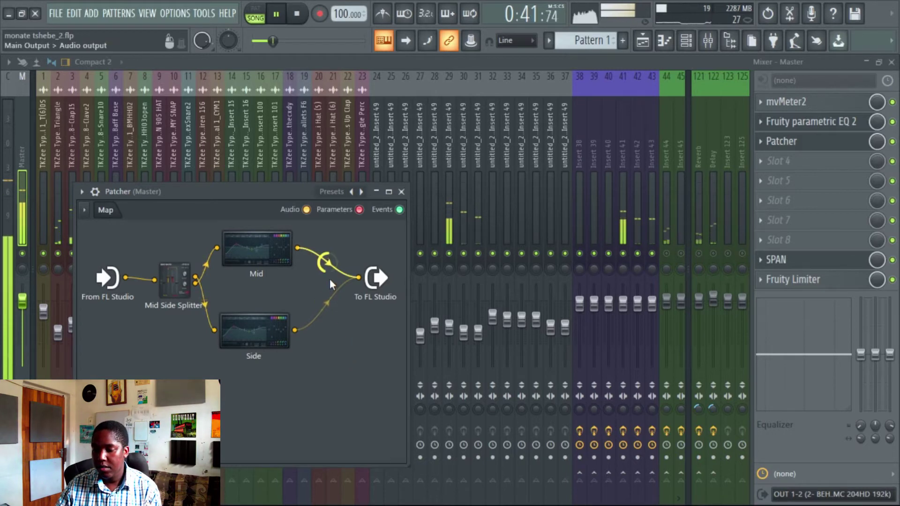
{"action": "key", "text": "space"}
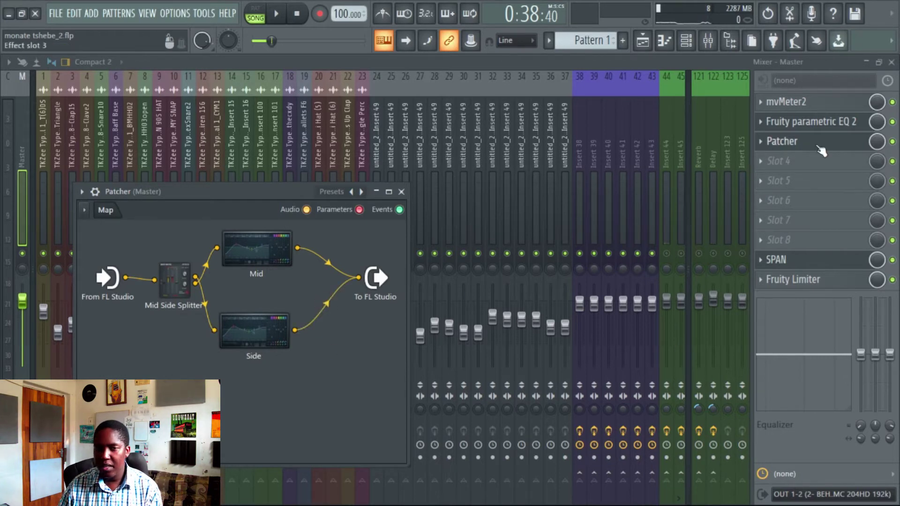
Play the song with both Patcher outputs active and examine the Master's mid and side spectrum in SPAN
{"action": "key", "text": "space"}
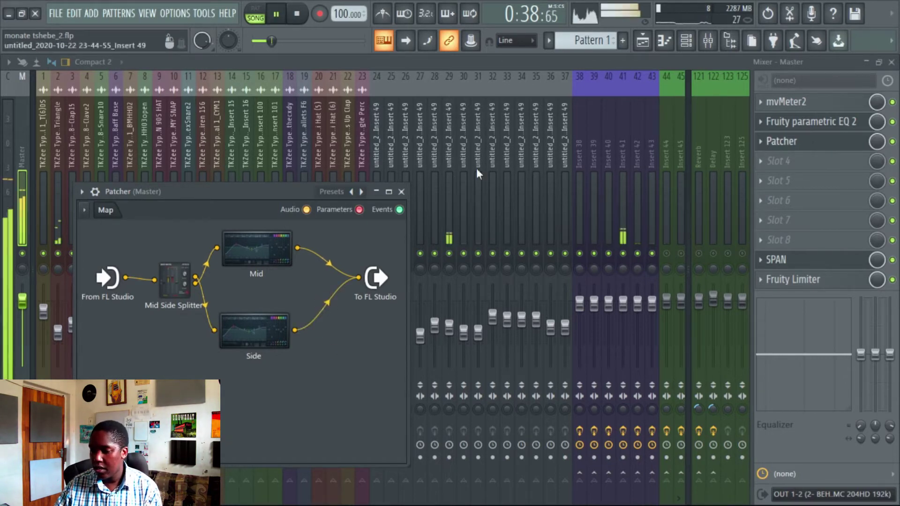
{"action": "left_click_drag", "start_coordinate": [290, 190], "coordinate": [435, 177]}
{"action": "left_click", "coordinate": [787, 261]}
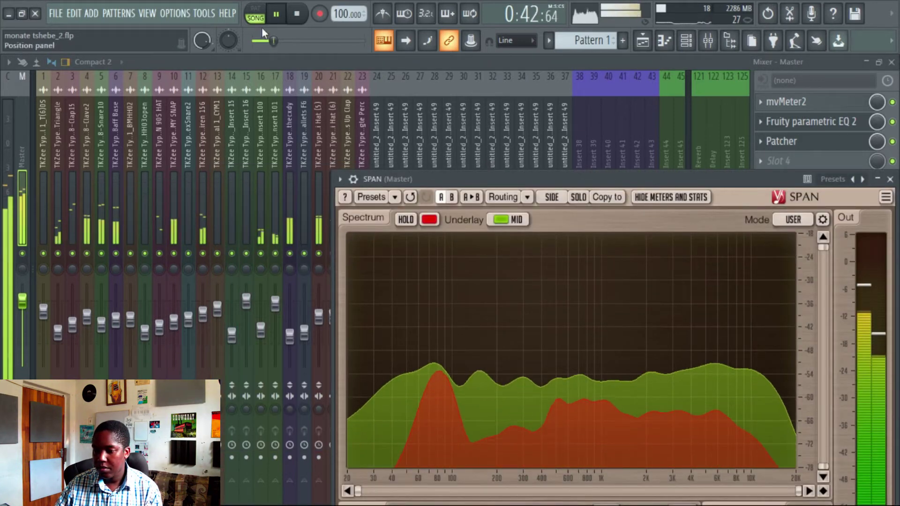
{"action": "left_click", "coordinate": [276, 14]}
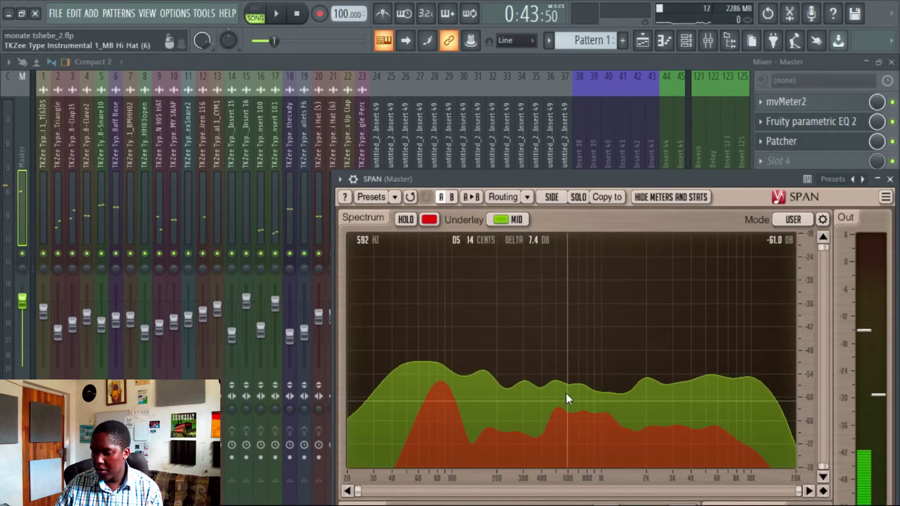
In Patcher's Side EQ, set band 1 to high pass at about 96 Hz and slightly lower bands 4, 5 and 6
{"action": "left_click", "coordinate": [811, 144]}
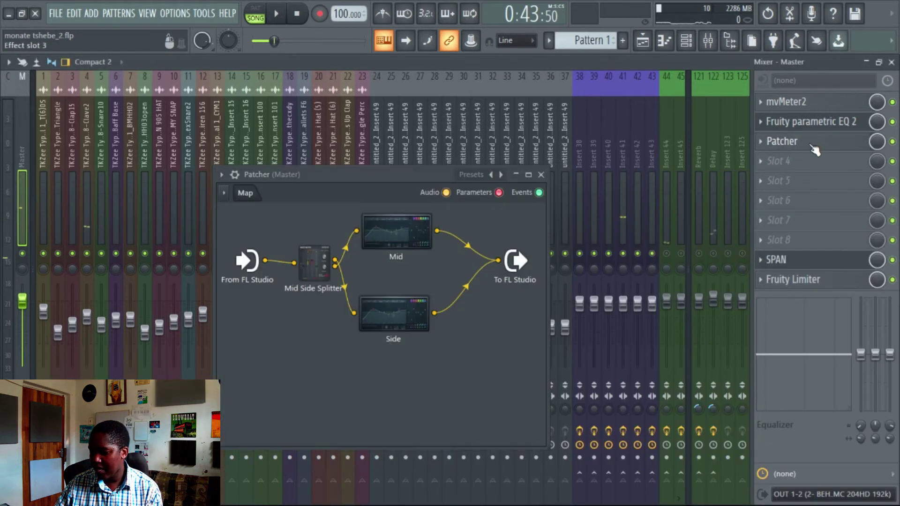
{"action": "left_click", "coordinate": [396, 312]}
{"action": "right_click", "coordinate": [298, 255]}
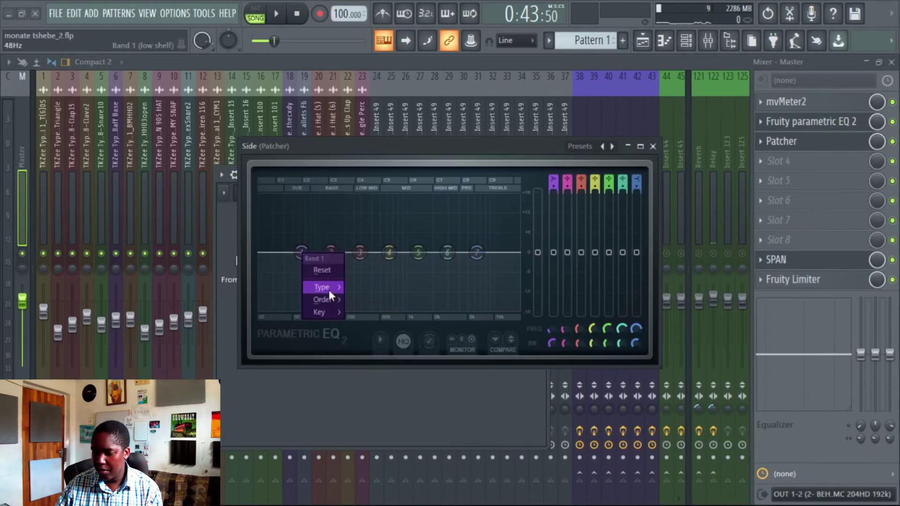
{"action": "left_click", "coordinate": [375, 329]}
{"action": "left_click_drag", "start_coordinate": [551, 343], "coordinate": [550, 319]}
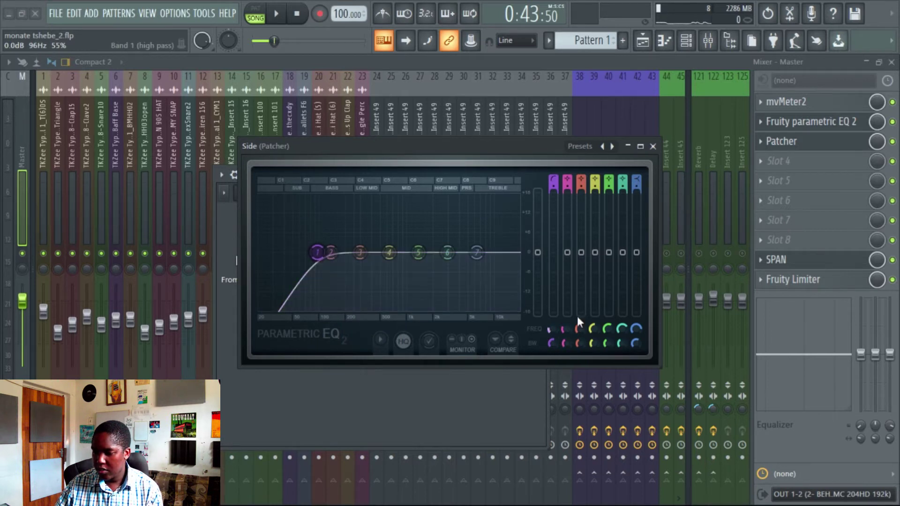
{"action": "mouse_move", "coordinate": [608, 253]}
{"action": "left_mouse_down"}
{"action": "mouse_move", "coordinate": [608, 261]}
{"action": "mouse_move", "coordinate": [595, 257]}
{"action": "mouse_move", "coordinate": [622, 254]}
{"action": "left_mouse_up"}
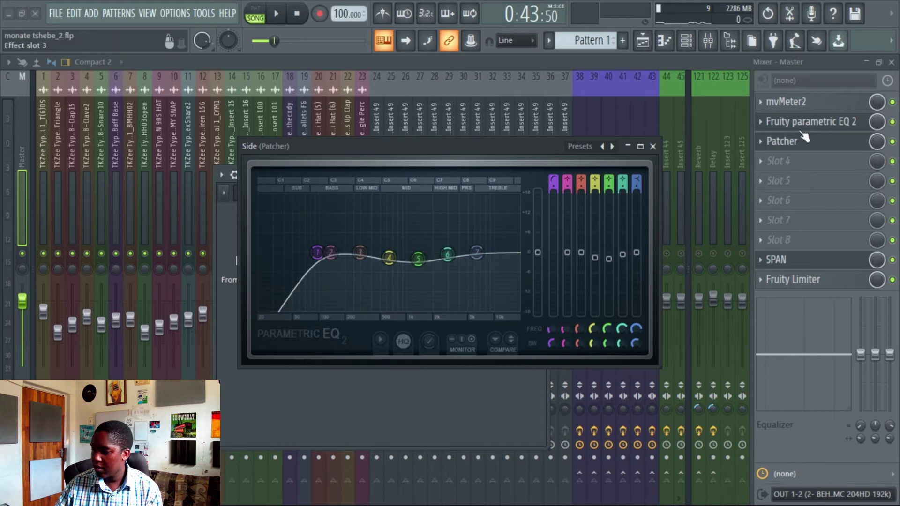
Play the song, examine the Master spectrum in SPAN, and listen with Patcher bypassed for comparison
{"action": "key", "text": "space"}
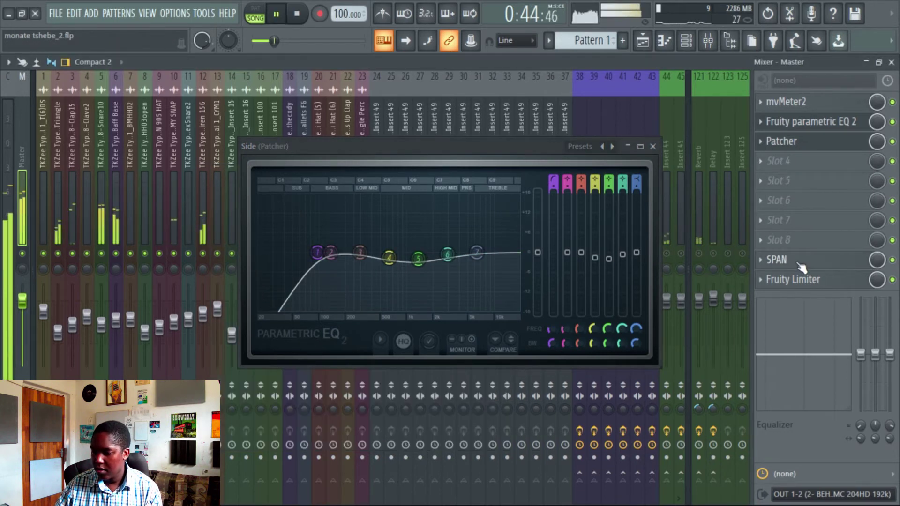
{"action": "left_click", "coordinate": [797, 261]}
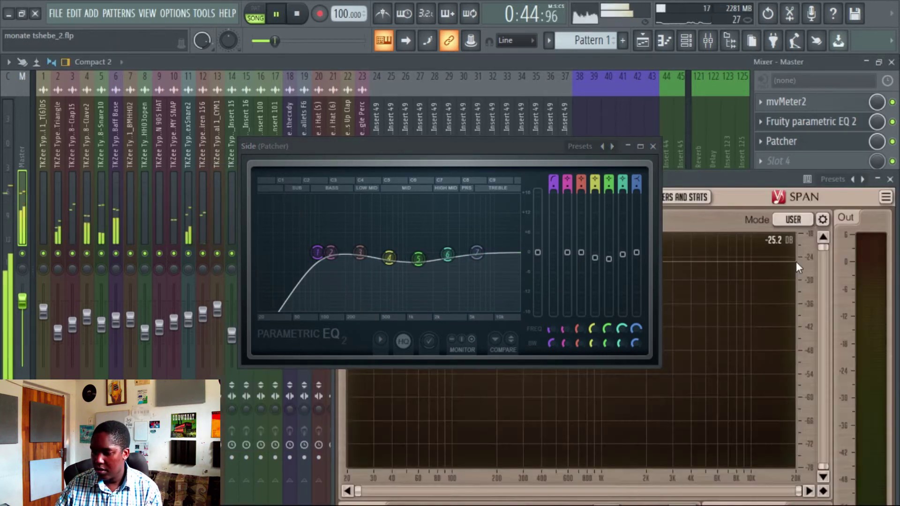
{"action": "left_click", "coordinate": [652, 147]}
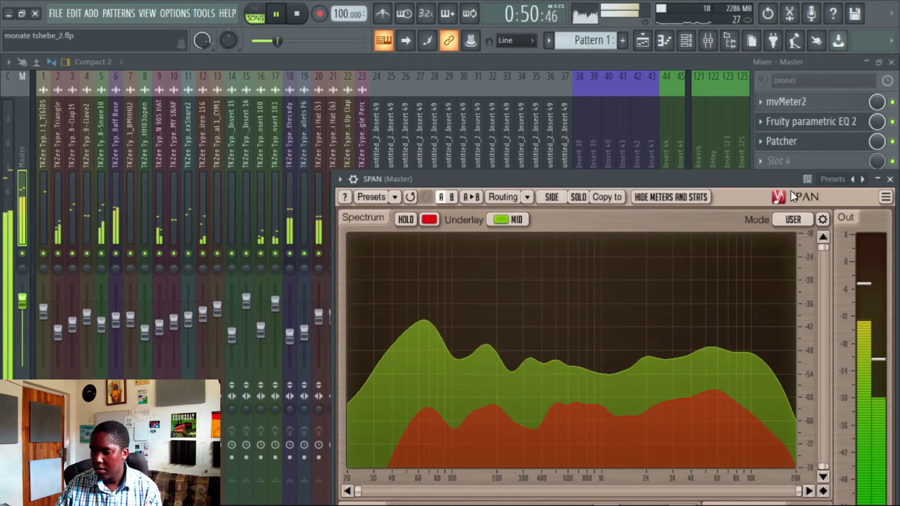
{"action": "left_click", "coordinate": [893, 143]}
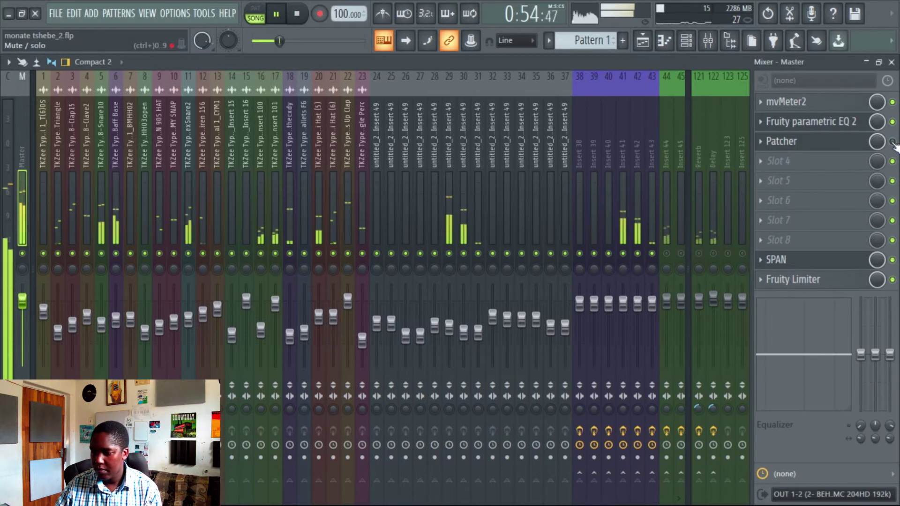
In Patcher's Side EQ, cut band 4 at about 402 Hz, slightly boost band 5 and bring band 6 near 0 dB
{"action": "left_click", "coordinate": [839, 143]}
{"action": "double_click", "coordinate": [393, 302]}
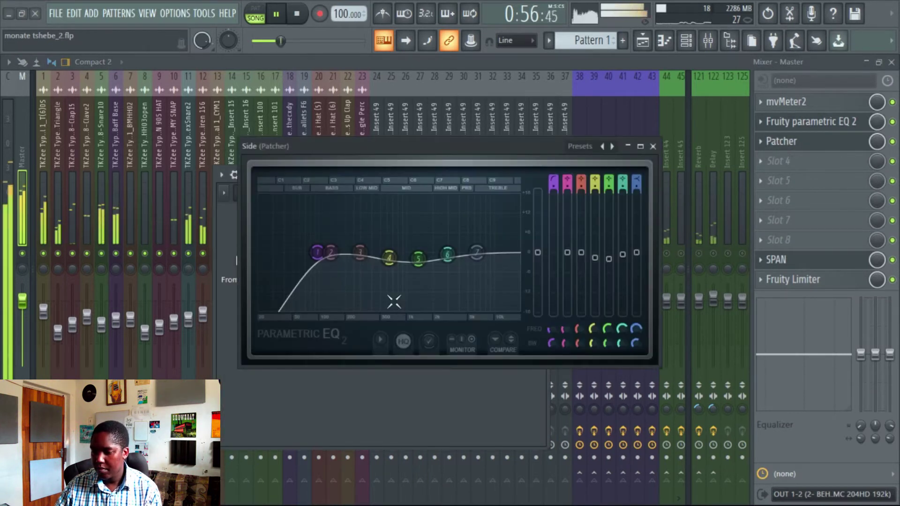
{"action": "left_click_drag", "start_coordinate": [389, 257], "coordinate": [374, 240]}
{"action": "left_click_drag", "start_coordinate": [417, 259], "coordinate": [419, 263]}
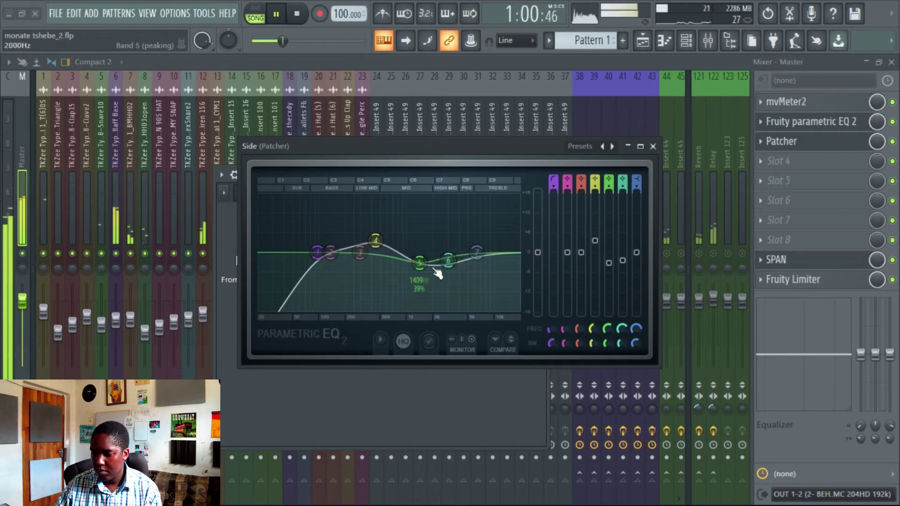
{"action": "left_click_drag", "start_coordinate": [378, 243], "coordinate": [380, 247]}
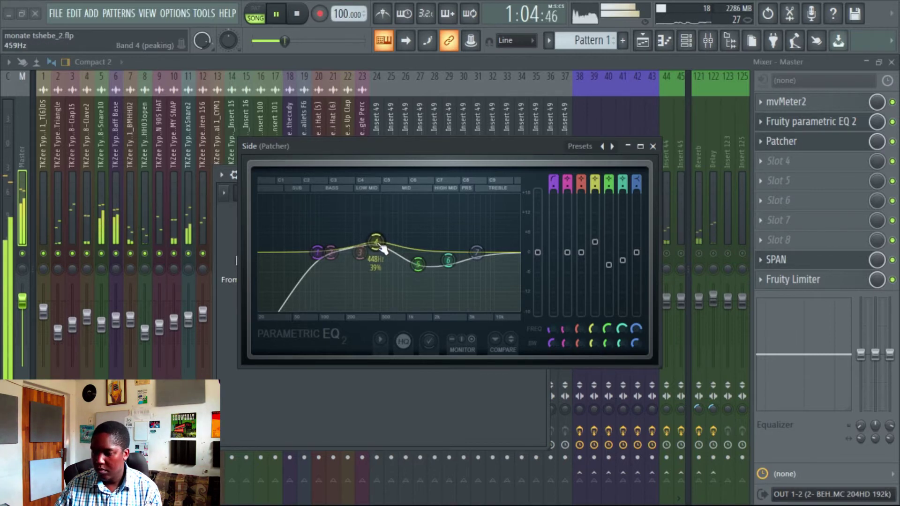
{"action": "left_click_drag", "start_coordinate": [385, 247], "coordinate": [377, 286]}
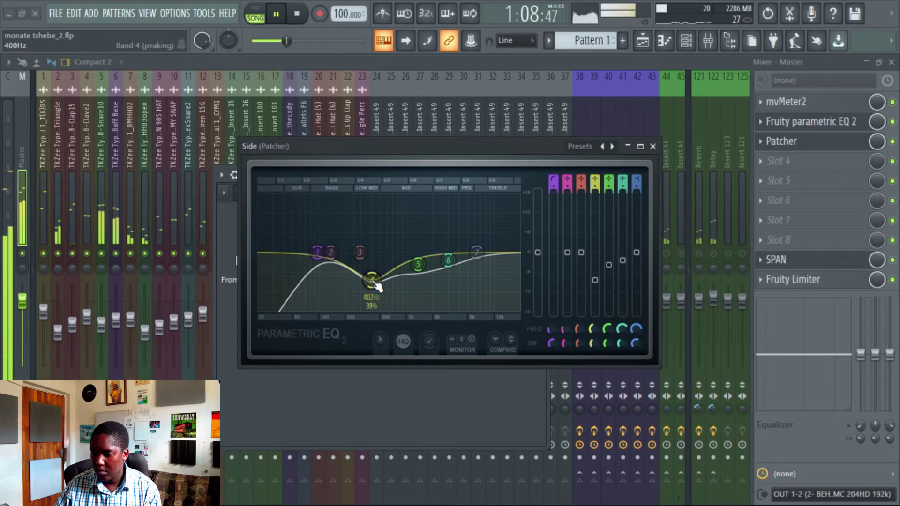
{"action": "left_click_drag", "start_coordinate": [417, 264], "coordinate": [416, 244]}
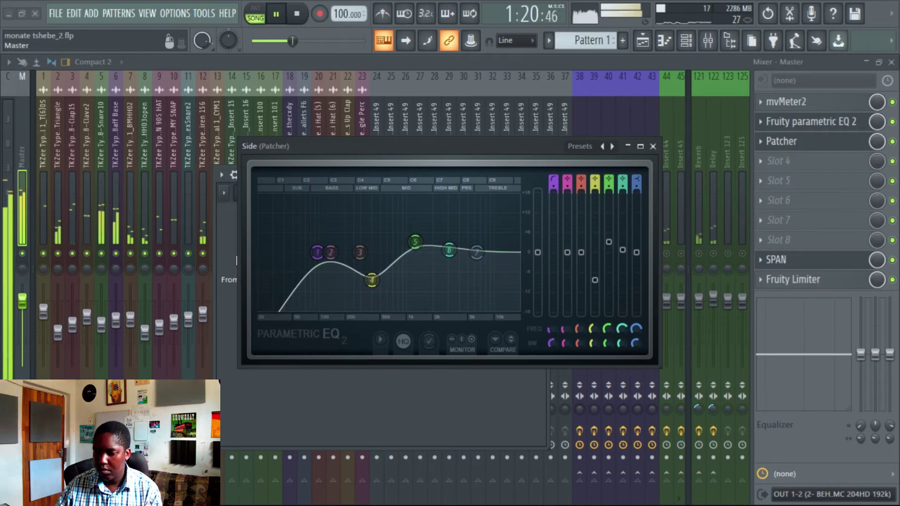
Reset the Master track's stereo separation and close the Side EQ
{"action": "right_click", "coordinate": [21, 302]}
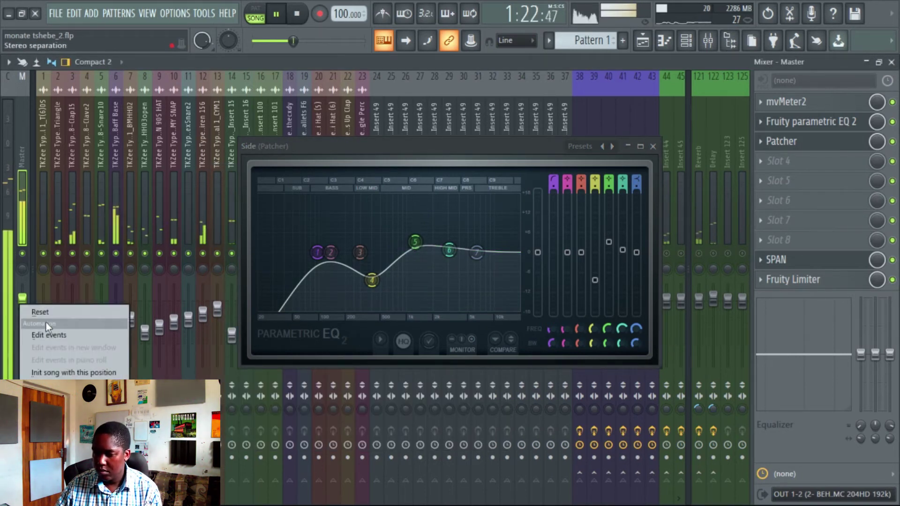
{"action": "left_click", "coordinate": [49, 316]}
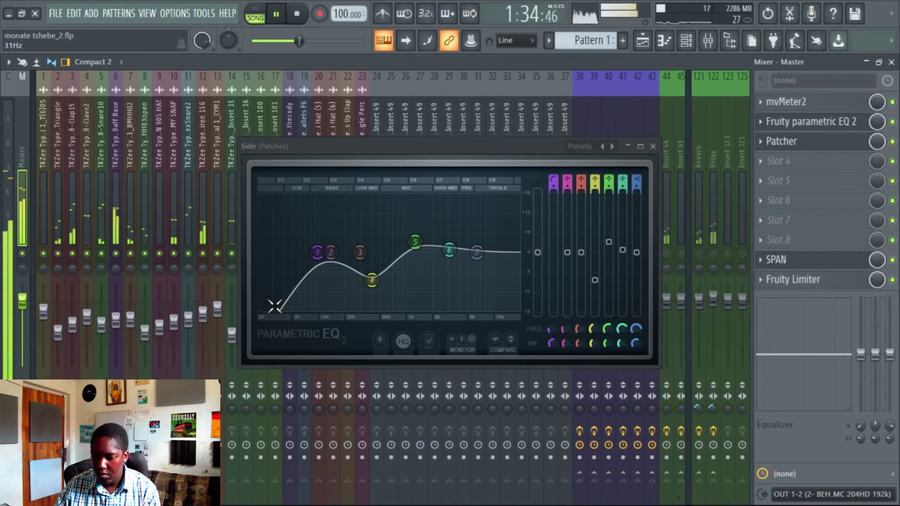
{"action": "left_click", "coordinate": [654, 147]}
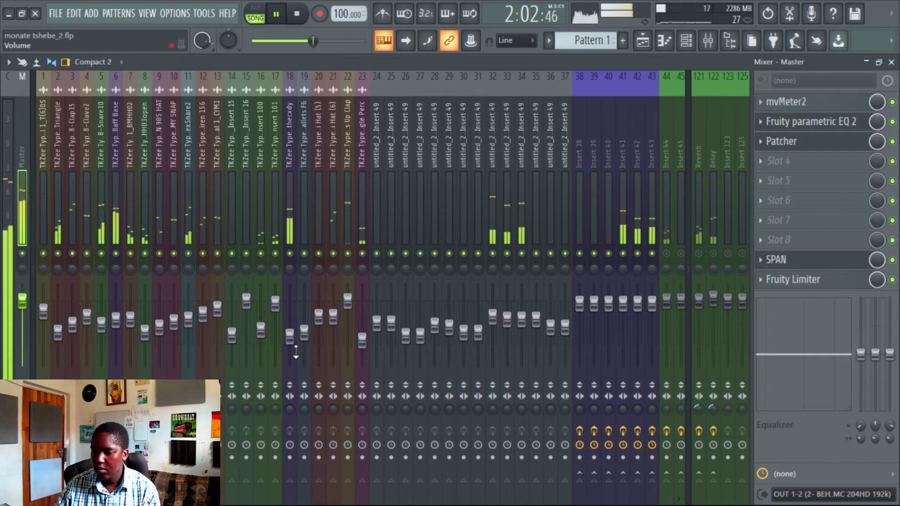
Listen to the vocal section from bar 49 in the Playlist and check which mixer track its vocal clips are routed to
{"action": "left_click", "coordinate": [642, 40]}
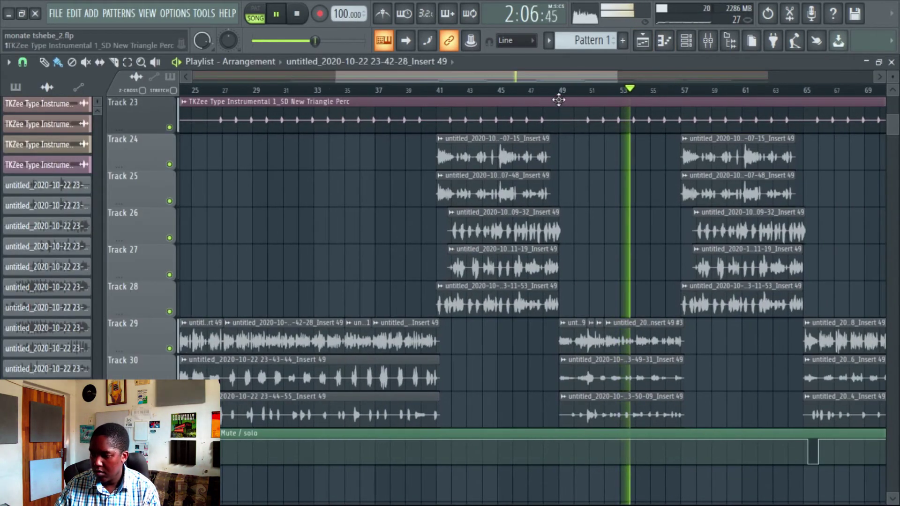
{"action": "left_click", "coordinate": [560, 90]}
{"action": "double_click", "coordinate": [576, 329]}
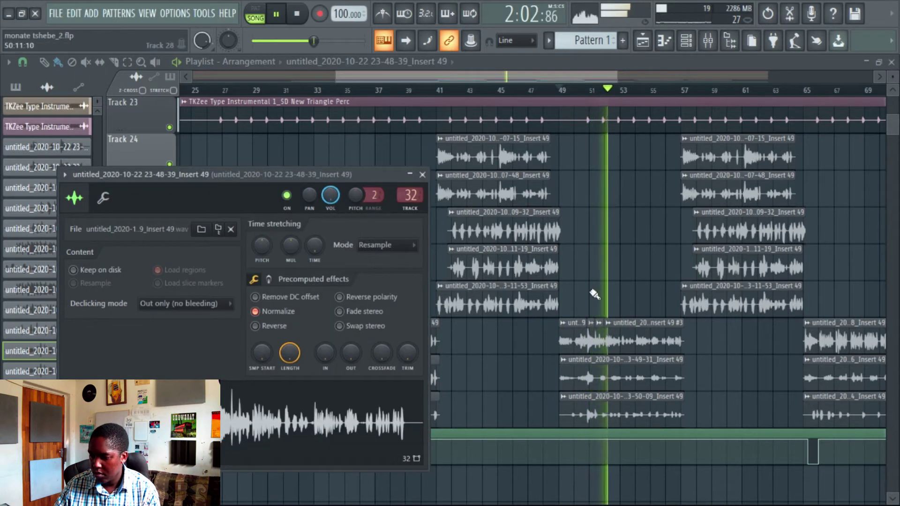
{"action": "left_click", "coordinate": [608, 323]}
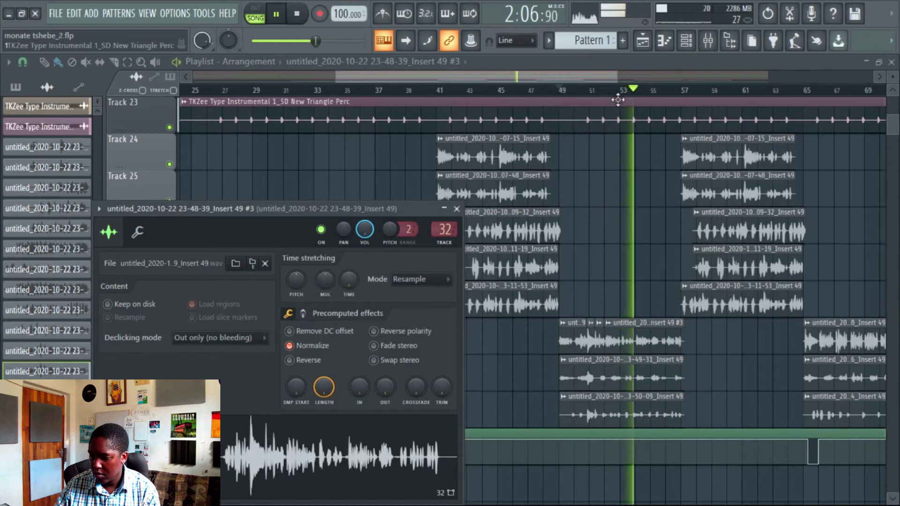
{"action": "left_click", "coordinate": [707, 43]}
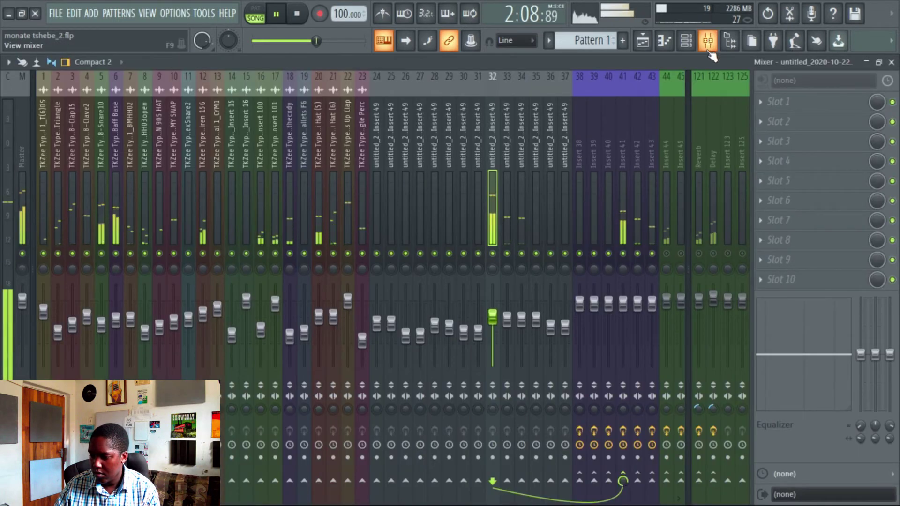
{"action": "key", "text": "space"}
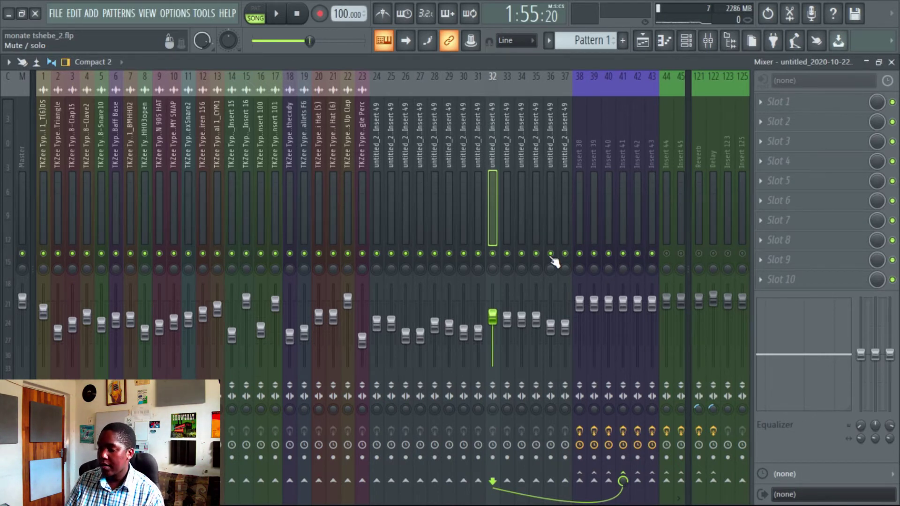
Unmute the Reverb send on mixer track 121 and show its effects
{"action": "scroll", "coordinate": [57, 136], "scroll_direction": "right", "scroll_amount": 5}
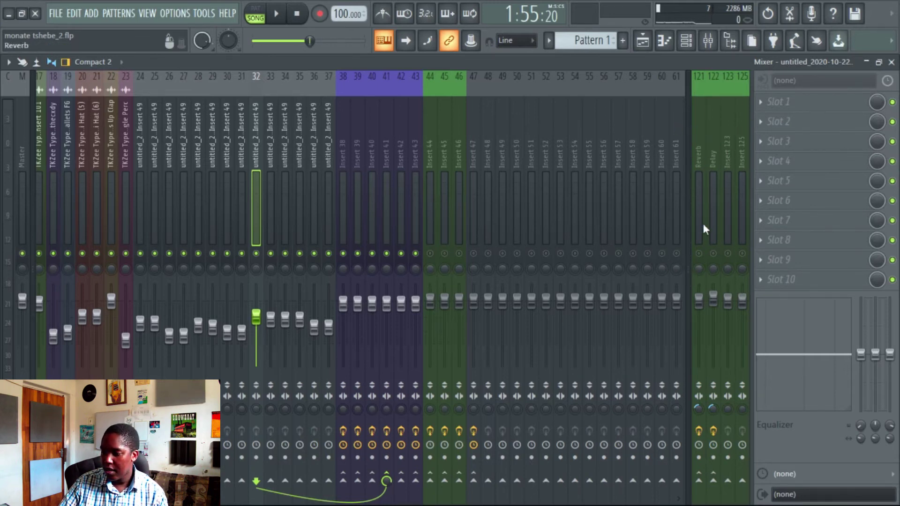
{"action": "left_click_drag", "start_coordinate": [705, 265], "coordinate": [743, 258]}
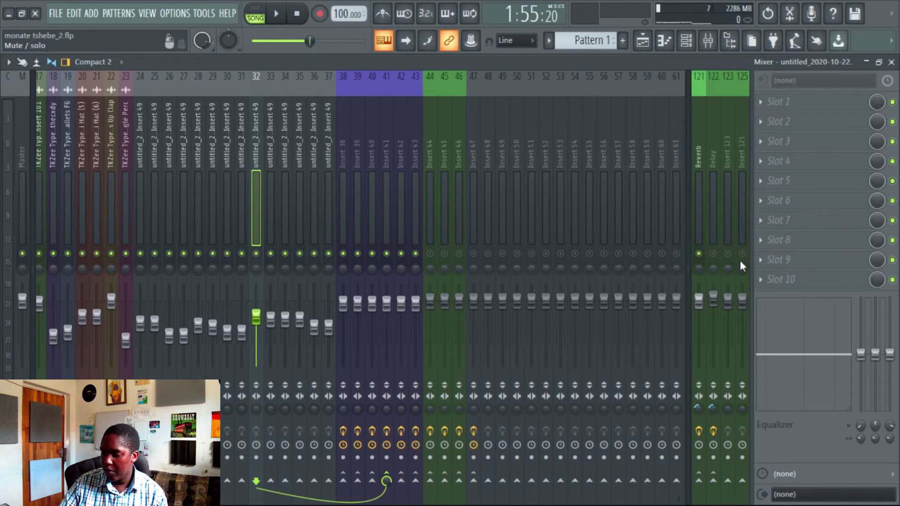
{"action": "left_click", "coordinate": [698, 461]}
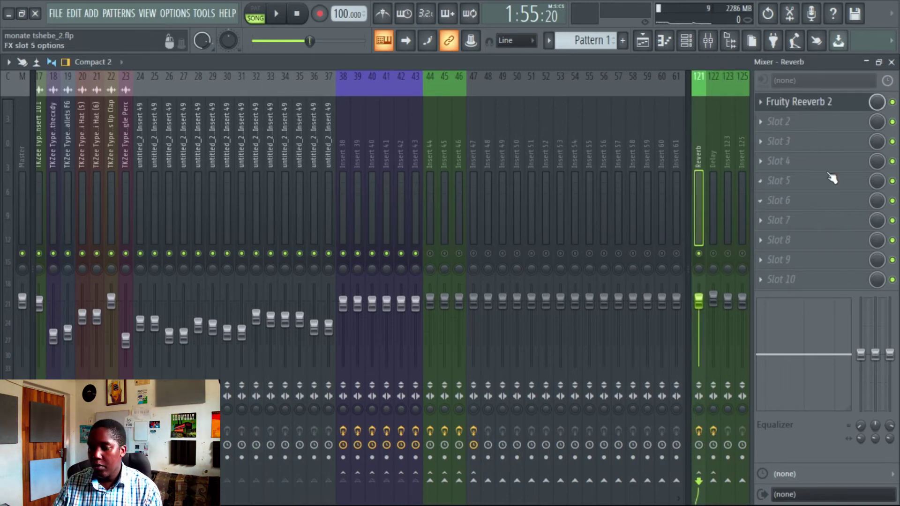
Play the song from bar 17 and check the Fruity Reeverb 2 settings on the Reverb send
{"action": "left_click", "coordinate": [642, 43]}
{"action": "left_click_drag", "start_coordinate": [423, 78], "coordinate": [343, 98]}
{"action": "left_click", "coordinate": [343, 91]}
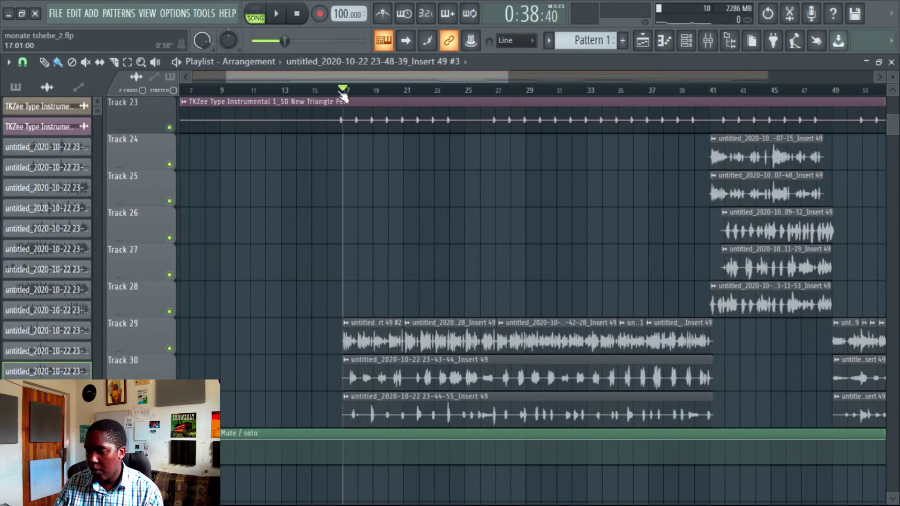
{"action": "left_click", "coordinate": [707, 41]}
{"action": "key", "text": "space"}
{"action": "left_click", "coordinate": [796, 103]}
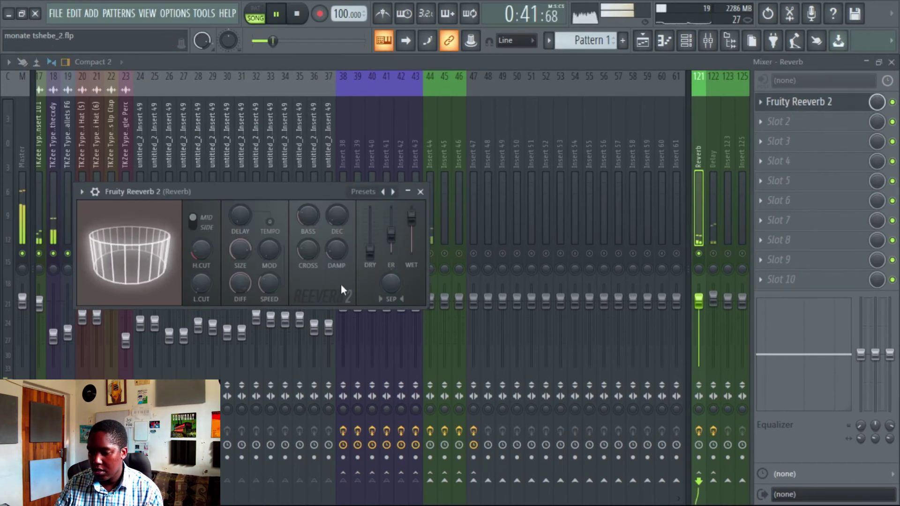
{"action": "left_click", "coordinate": [421, 192]}
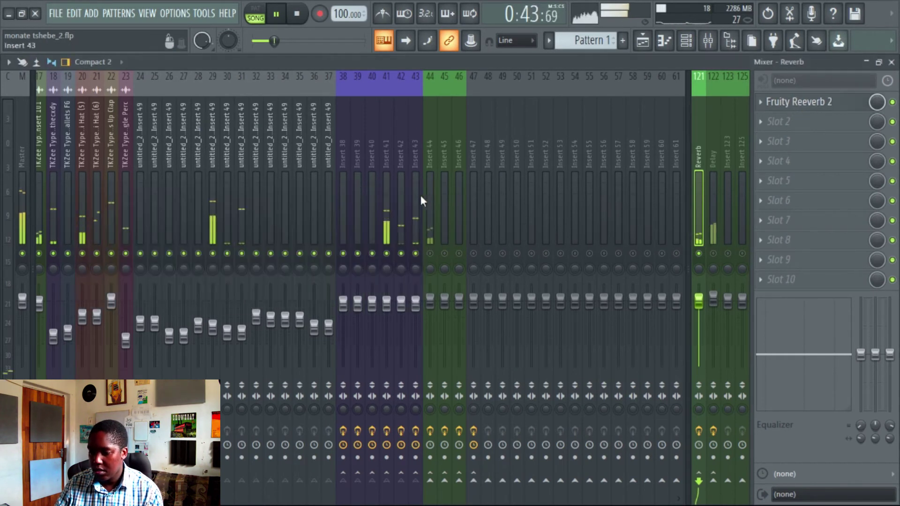
Check vocal group Inserts 41 and 43, then unmute the Delay send on track 122 and raise its volume to about 1.8 dB
{"action": "left_click", "coordinate": [384, 228]}
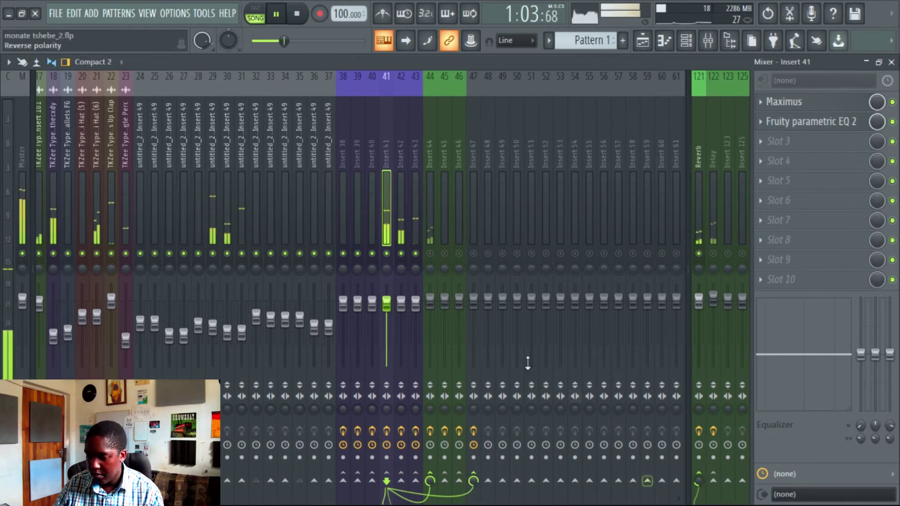
{"action": "key", "text": "space"}
{"action": "left_click", "coordinate": [417, 232]}
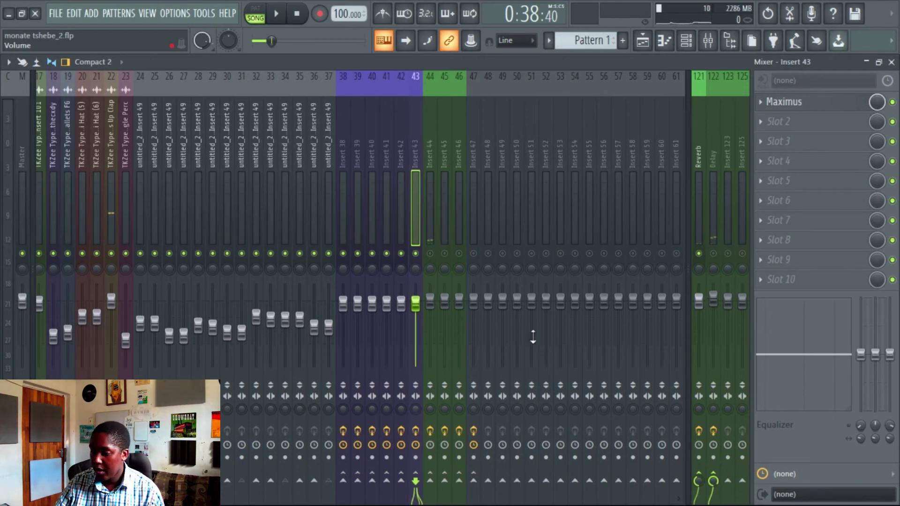
{"action": "left_click", "coordinate": [713, 255]}
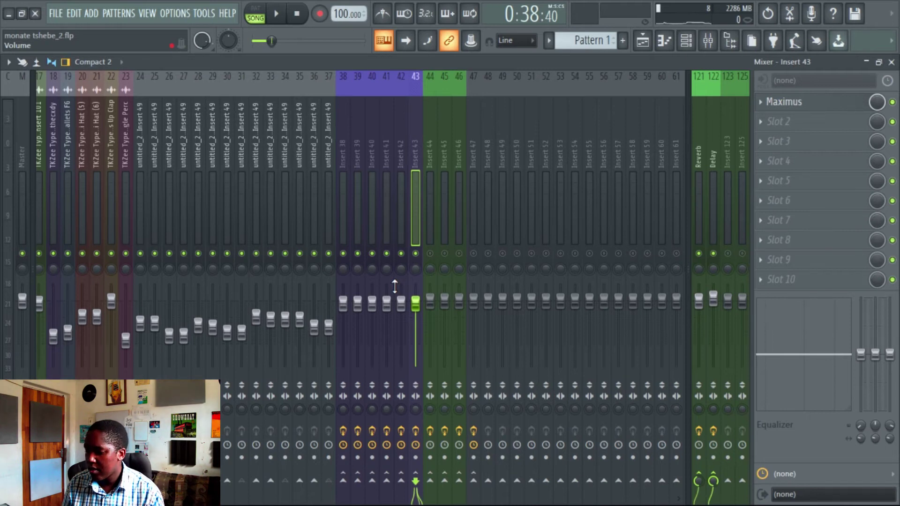
{"action": "key", "text": "space"}
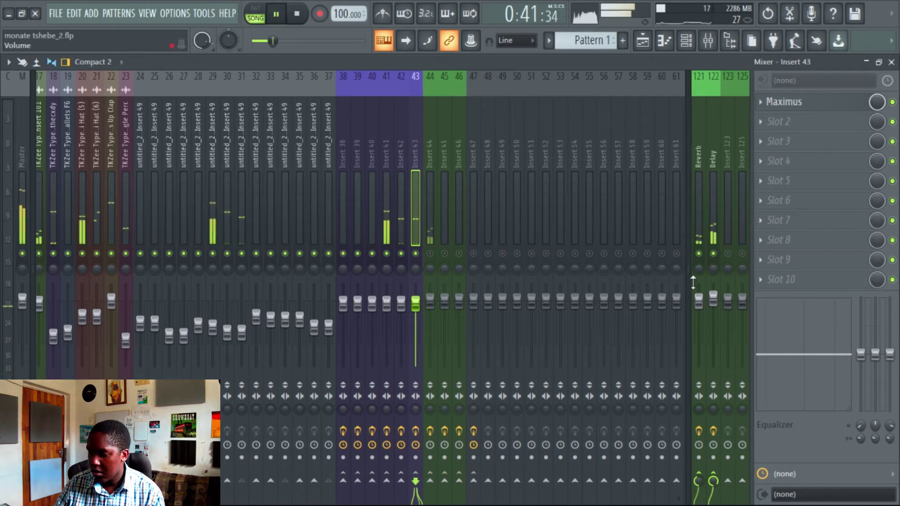
{"action": "scroll", "coordinate": [713, 298], "scroll_direction": "up", "scroll_amount": 2}
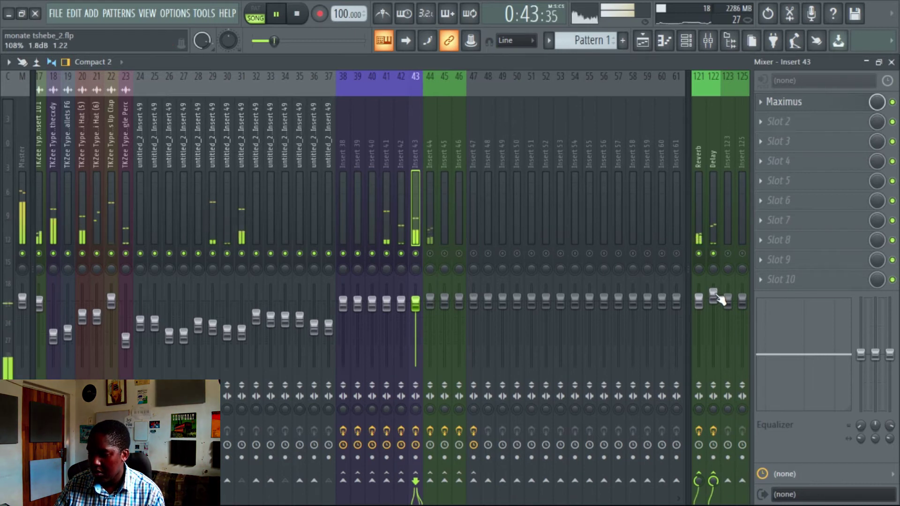
Examine the Fruity delay 2 settings on the Delay send while the song plays
{"action": "left_click", "coordinate": [715, 232]}
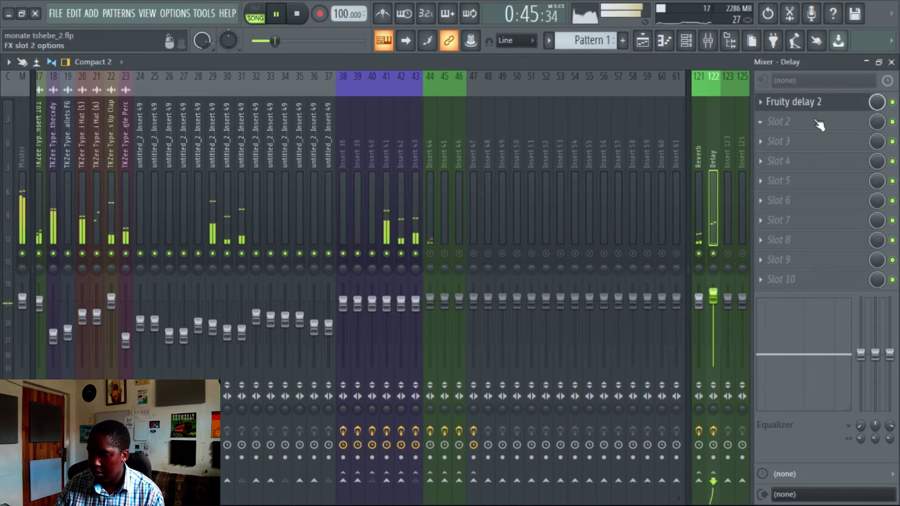
{"action": "left_click", "coordinate": [814, 104]}
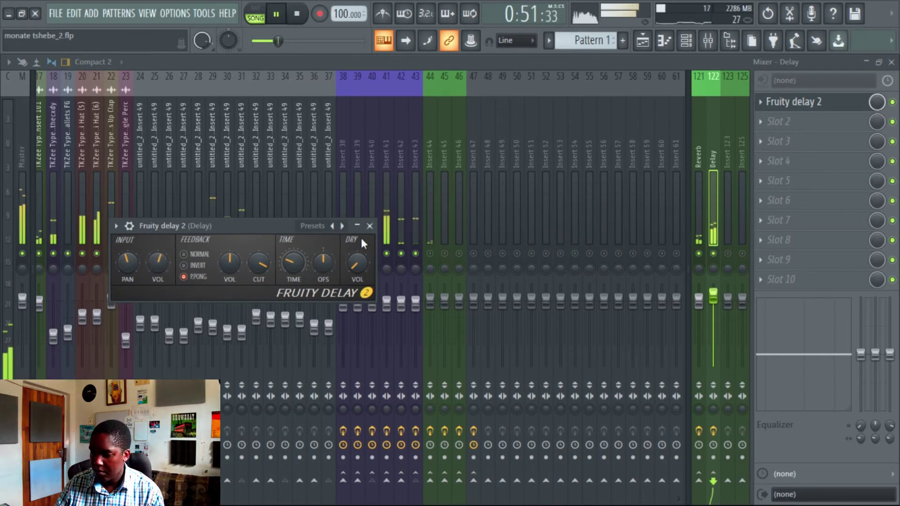
{"action": "left_click", "coordinate": [369, 226]}
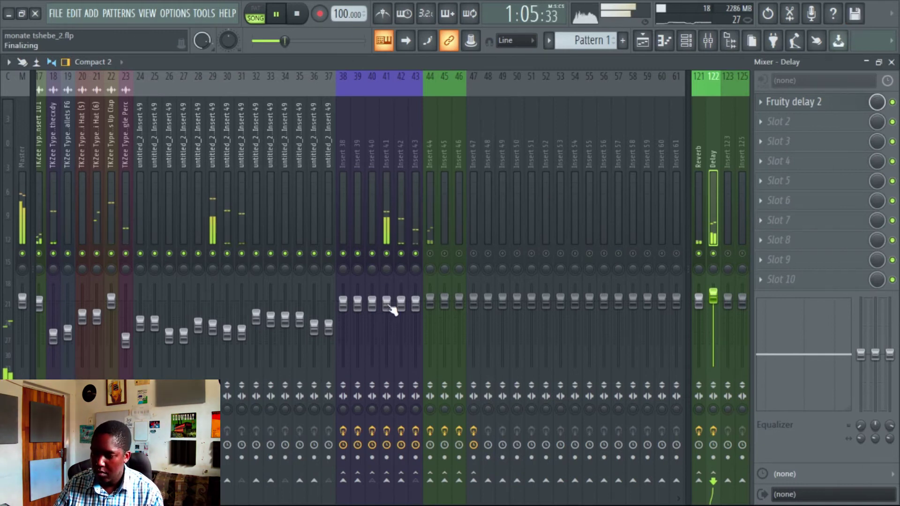
Unmute Inserts 44, 45 and 46 and all remaining muted mixer tracks
{"action": "left_click", "coordinate": [430, 253]}
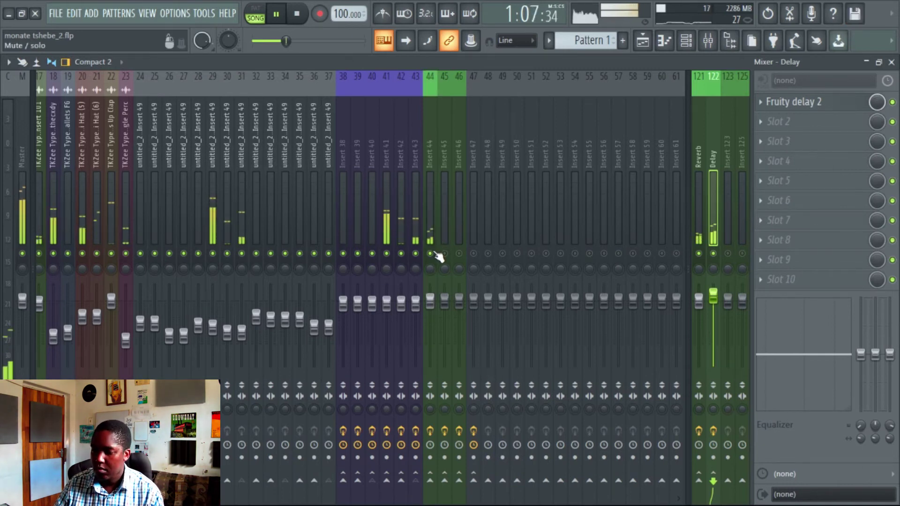
{"action": "left_click", "coordinate": [444, 253]}
{"action": "left_click", "coordinate": [459, 253]}
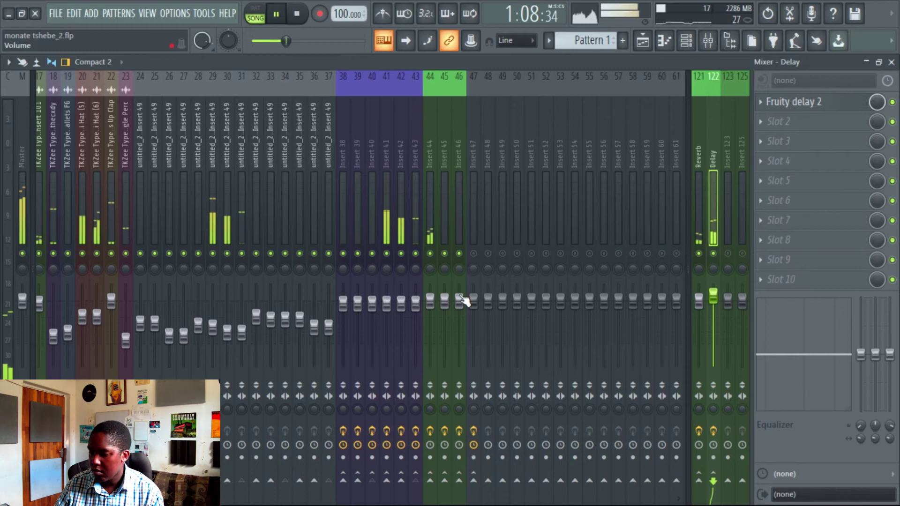
{"action": "right_click", "coordinate": [462, 258]}
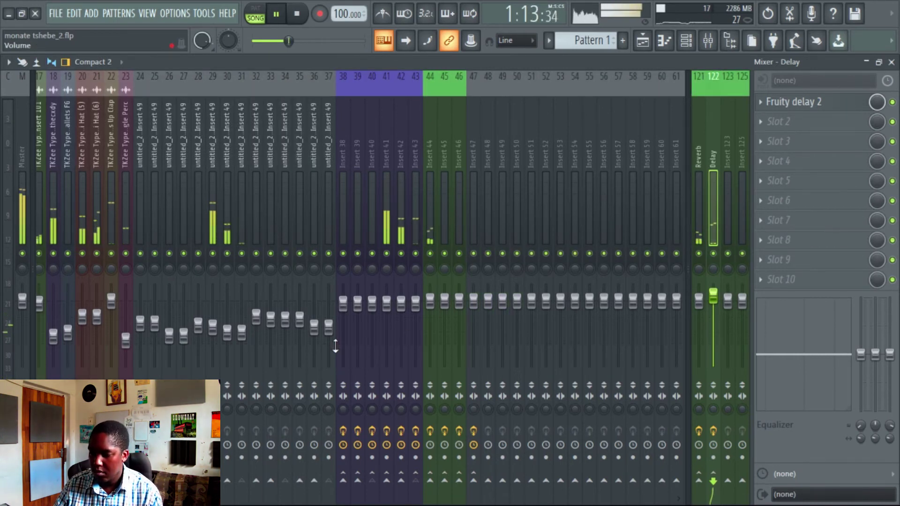
Locate the mixer track of the playing vocal clip, slightly raise Insert 41 and lower Insert 44 to about -0.9 dB
{"action": "left_click", "coordinate": [643, 40]}
{"action": "double_click", "coordinate": [562, 328]}
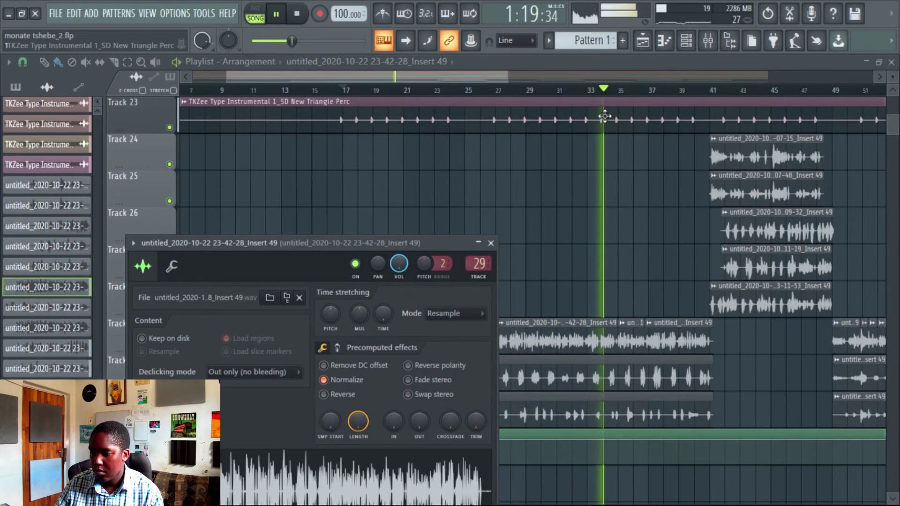
{"action": "left_click", "coordinate": [707, 40]}
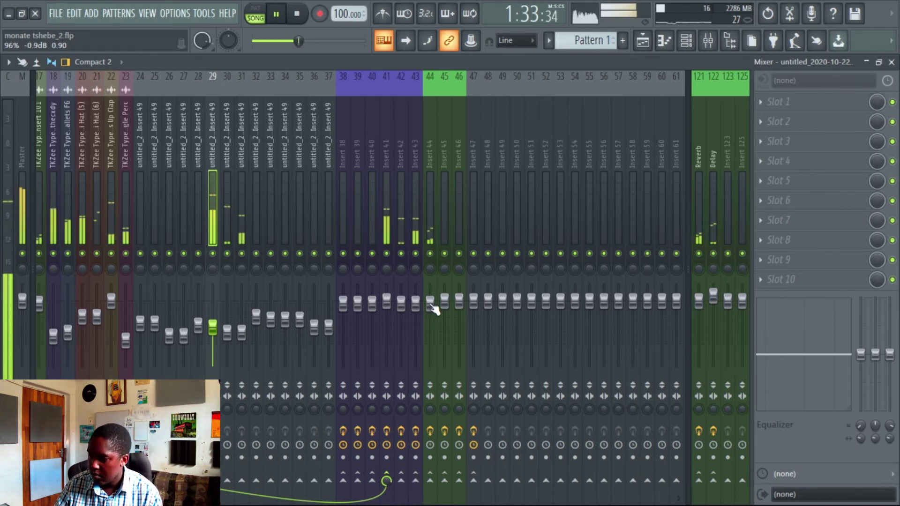
Check the Master level, stop playback, lower Insert 45 slightly and set Insert 46 to about -5.7 dB
{"action": "left_click", "coordinate": [21, 178]}
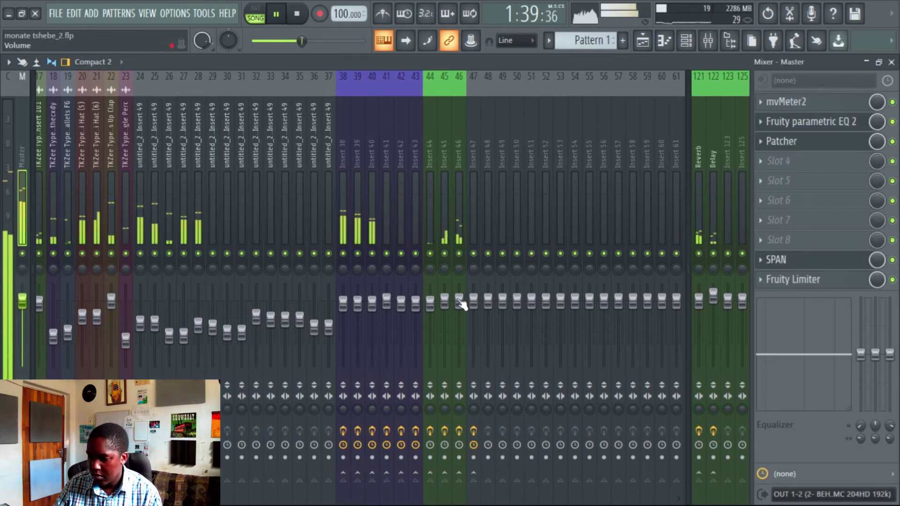
{"action": "key", "text": "space"}
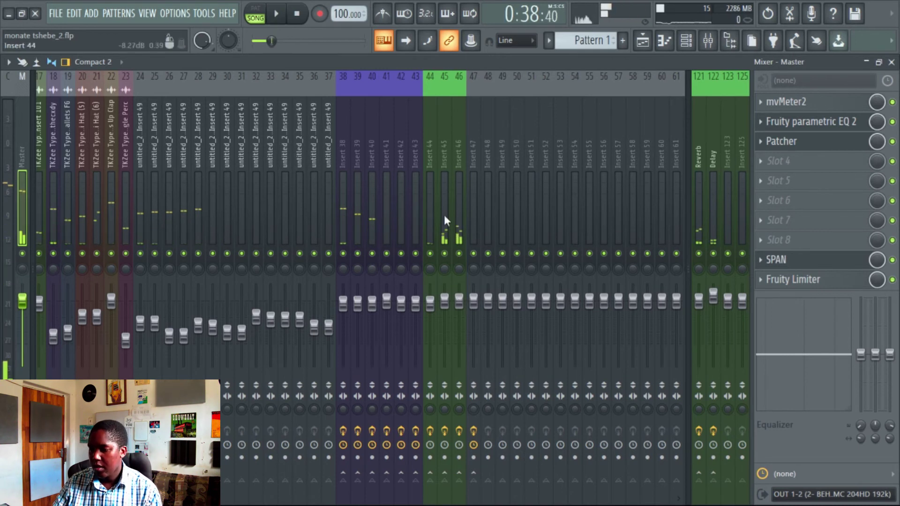
{"action": "mouse_move", "coordinate": [444, 303]}
{"action": "left_mouse_down"}
{"action": "mouse_move", "coordinate": [457, 320]}
{"action": "mouse_move", "coordinate": [447, 317]}
{"action": "left_mouse_up"}
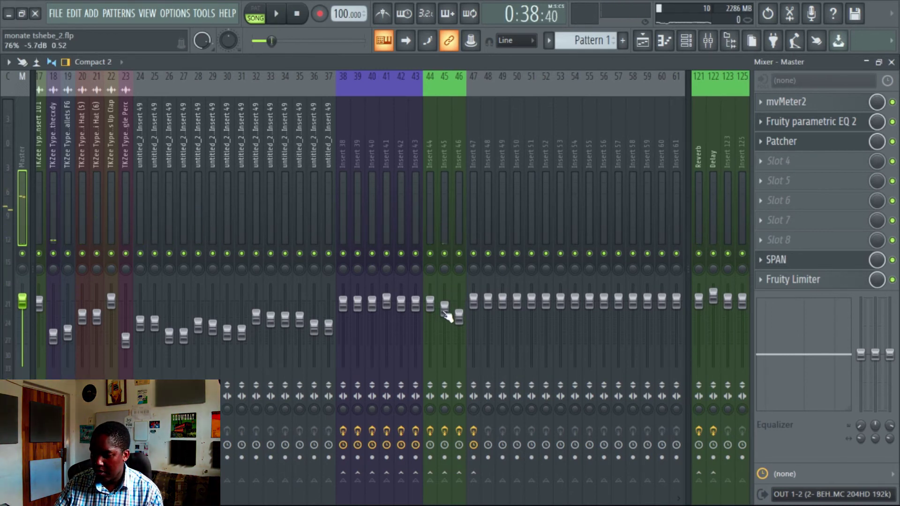
Examine the Fruity delay 2 and parametric EQ 2 settings on Insert 44
{"action": "left_click", "coordinate": [428, 192]}
{"action": "left_click", "coordinate": [793, 102]}
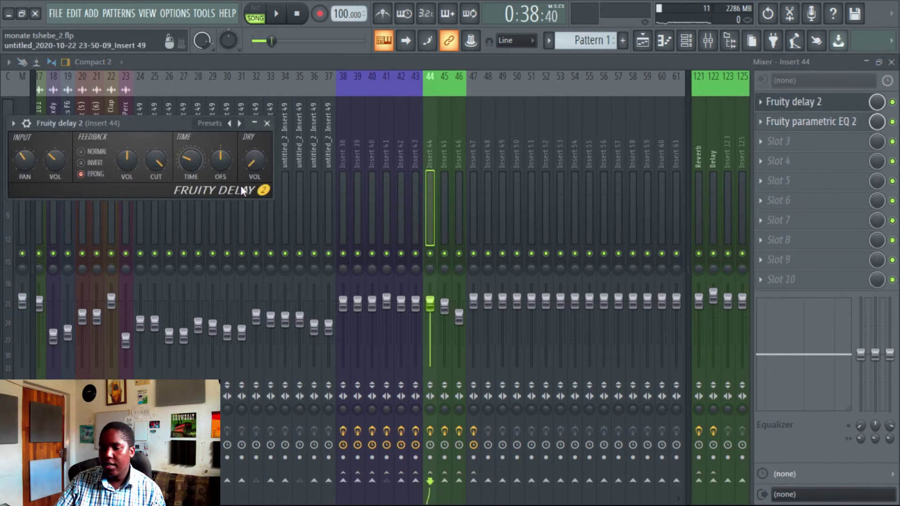
{"action": "left_click", "coordinate": [845, 122]}
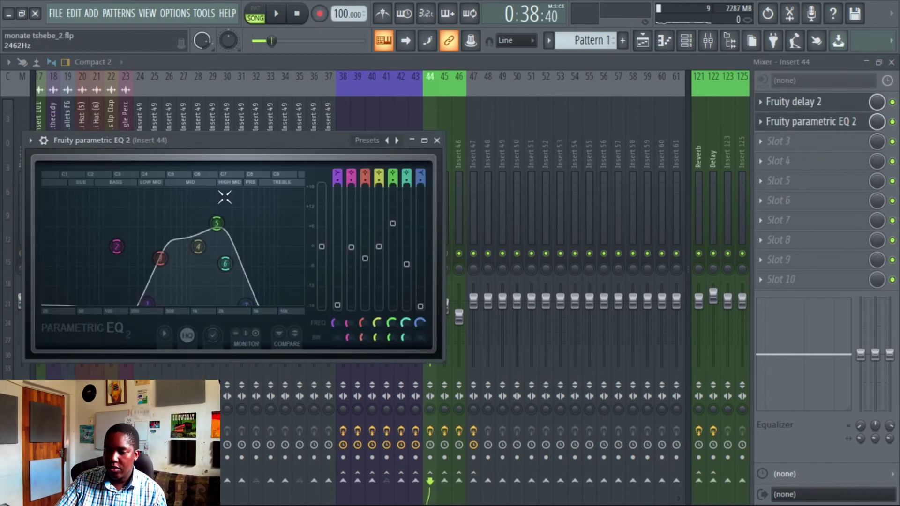
{"action": "left_click", "coordinate": [436, 140]}
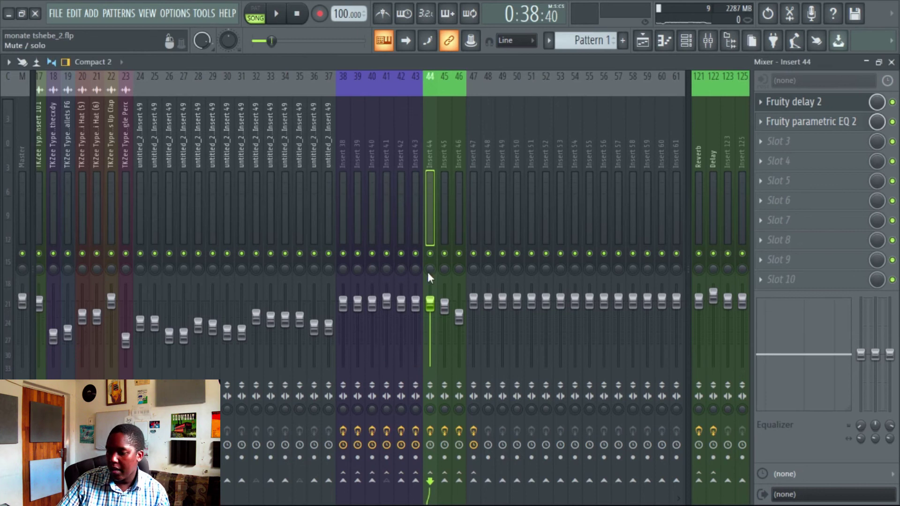
Lower Insert 45 further and Insert 46 to about -7.8 dB, and adjust stereo separation on Inserts 44–46, Reverb and Delay, using about 25% separated
{"action": "left_click_drag", "start_coordinate": [447, 310], "coordinate": [464, 321]}
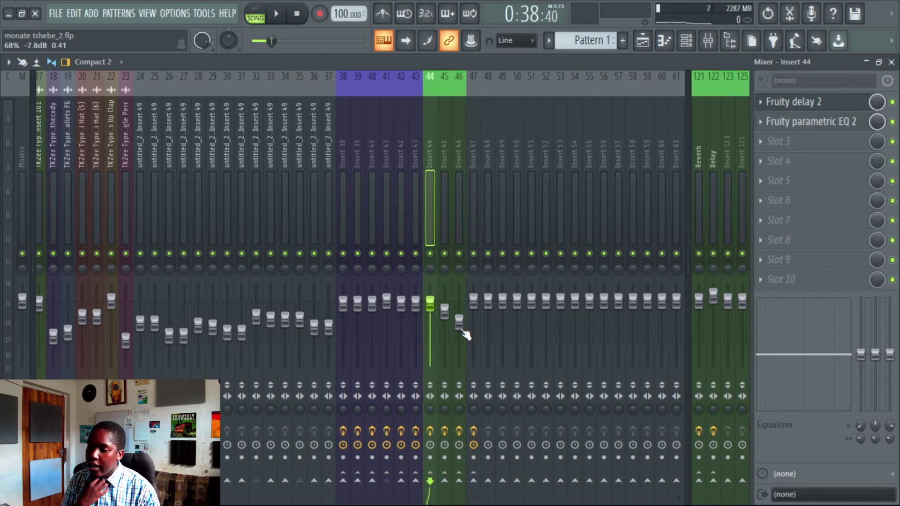
{"action": "key", "text": "space"}
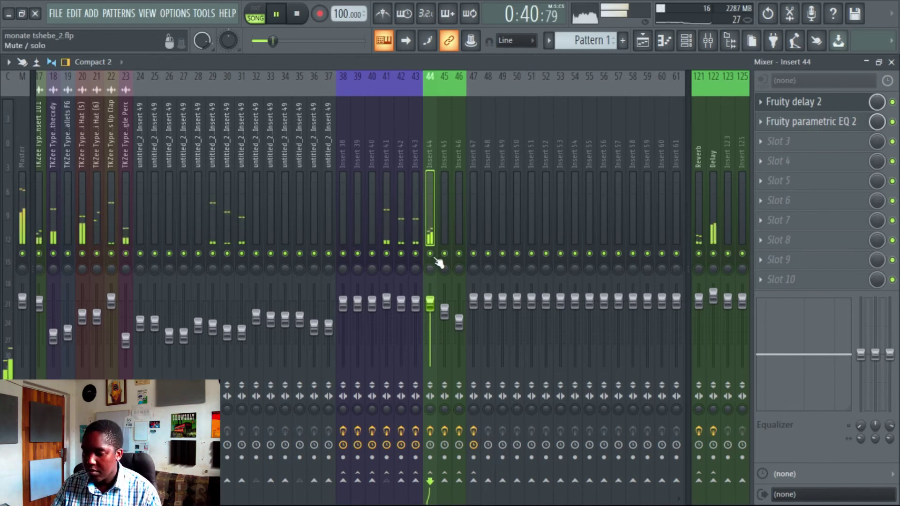
{"action": "left_click_drag", "start_coordinate": [435, 409], "coordinate": [460, 404]}
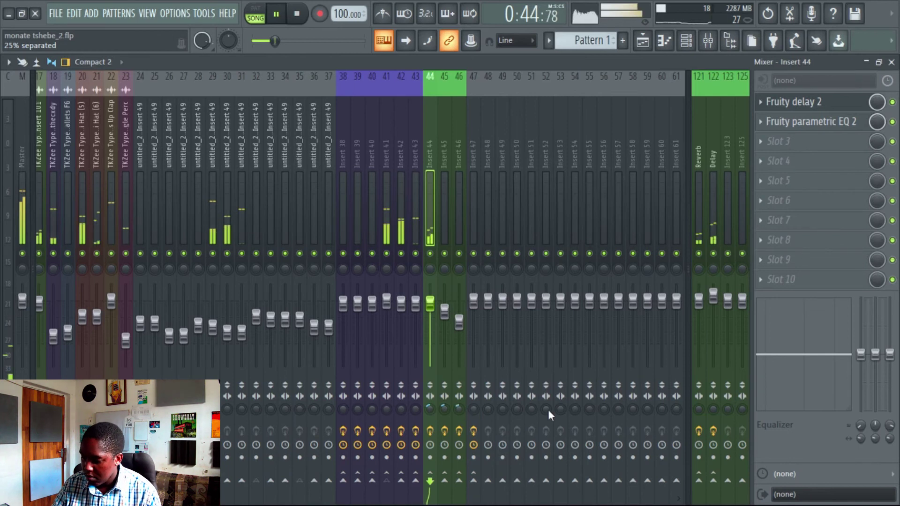
{"action": "left_click_drag", "start_coordinate": [701, 407], "coordinate": [713, 407]}
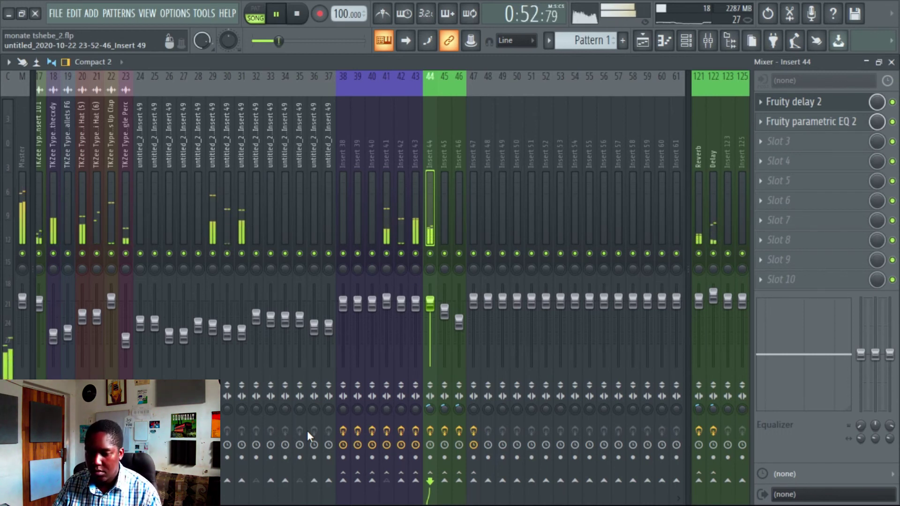
Examine the Master track's mid and side spectrum in SPAN during playback
{"action": "left_click", "coordinate": [19, 235]}
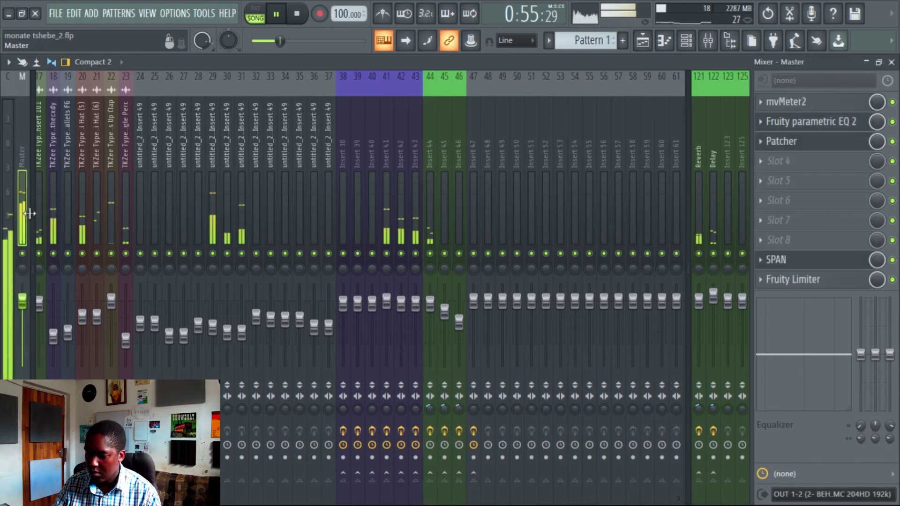
{"action": "left_click", "coordinate": [789, 265]}
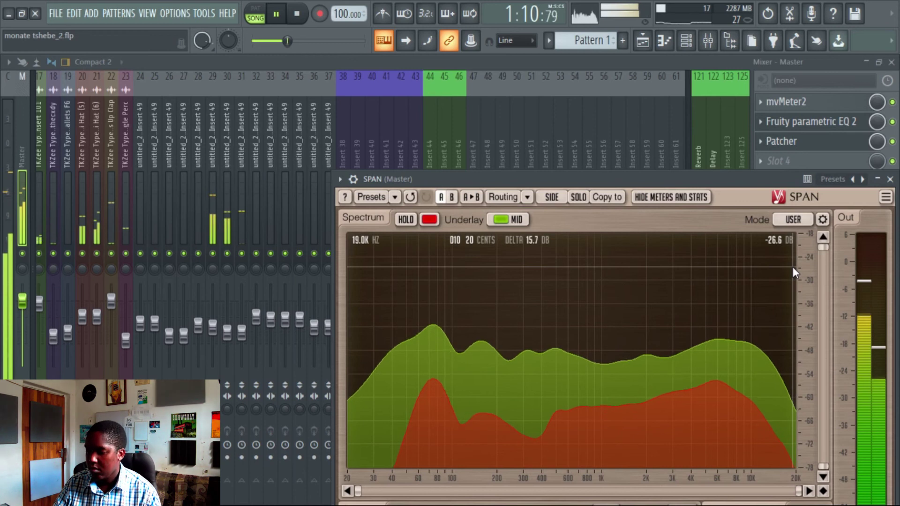
{"action": "left_click", "coordinate": [889, 178]}
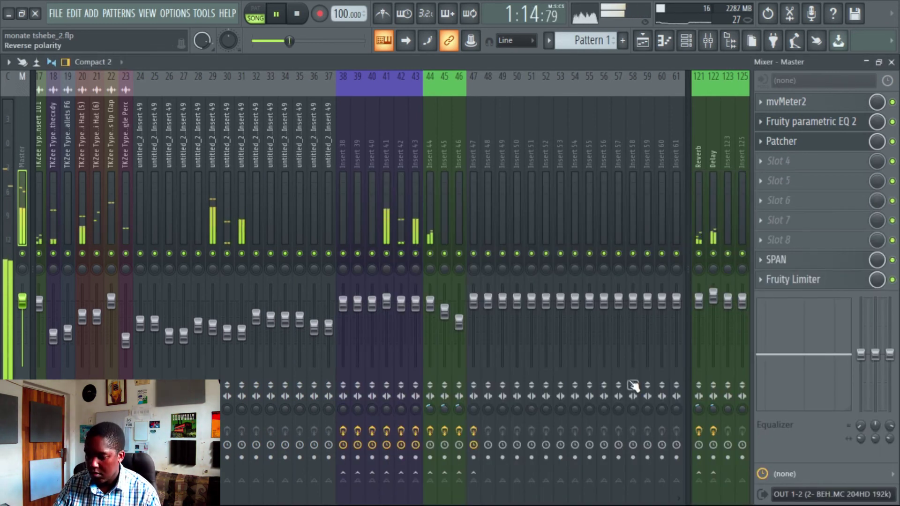